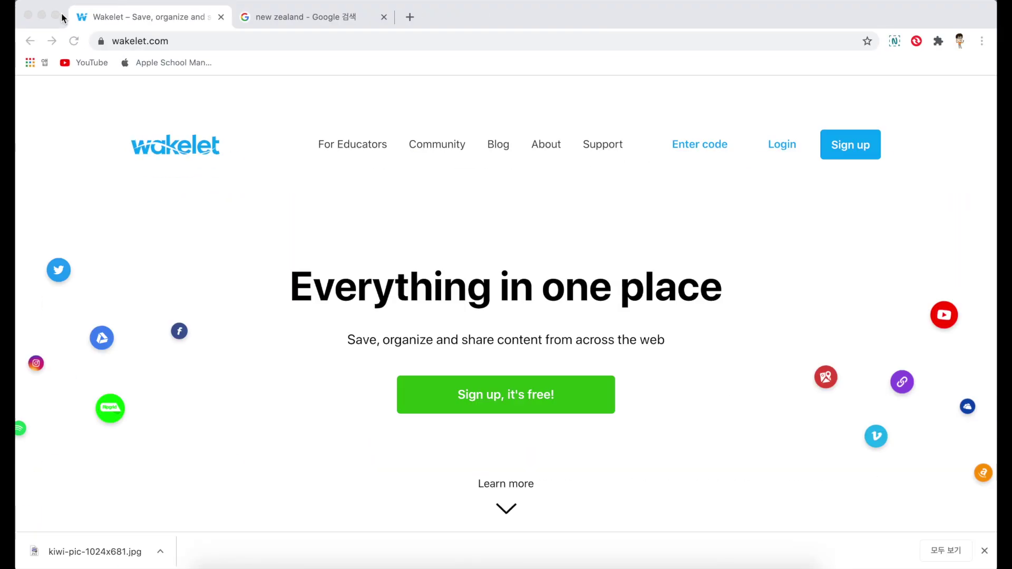
Look at the sign-up options, then return to the Wakelet home page and log in with the existing account.
click(852, 143)
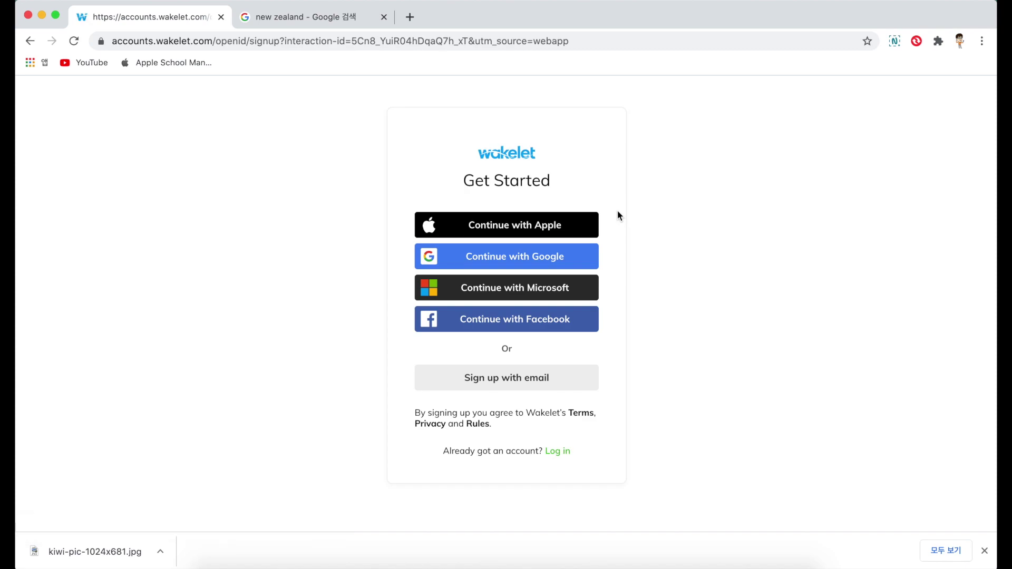
key(super+bracketleft)
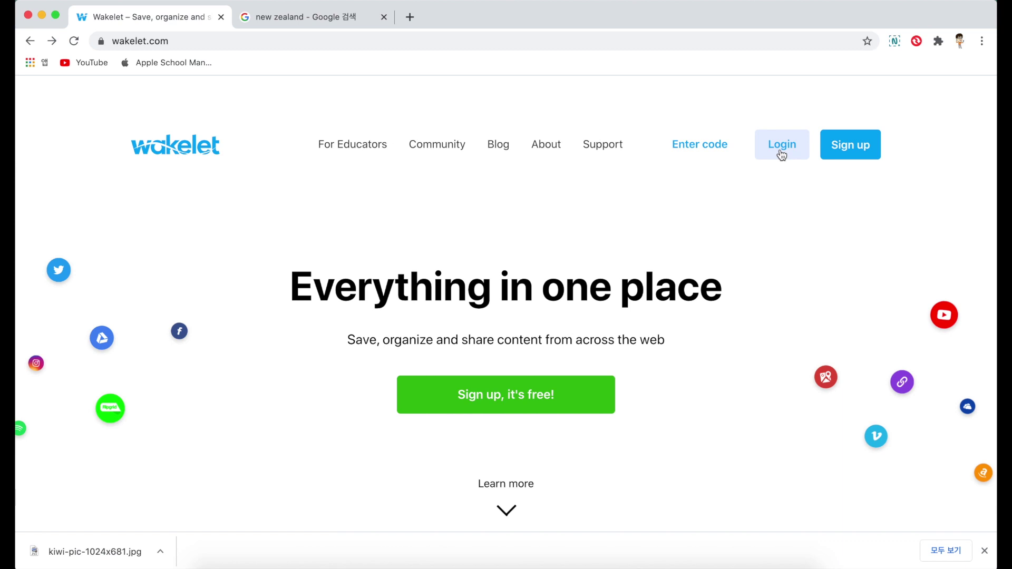
click(782, 151)
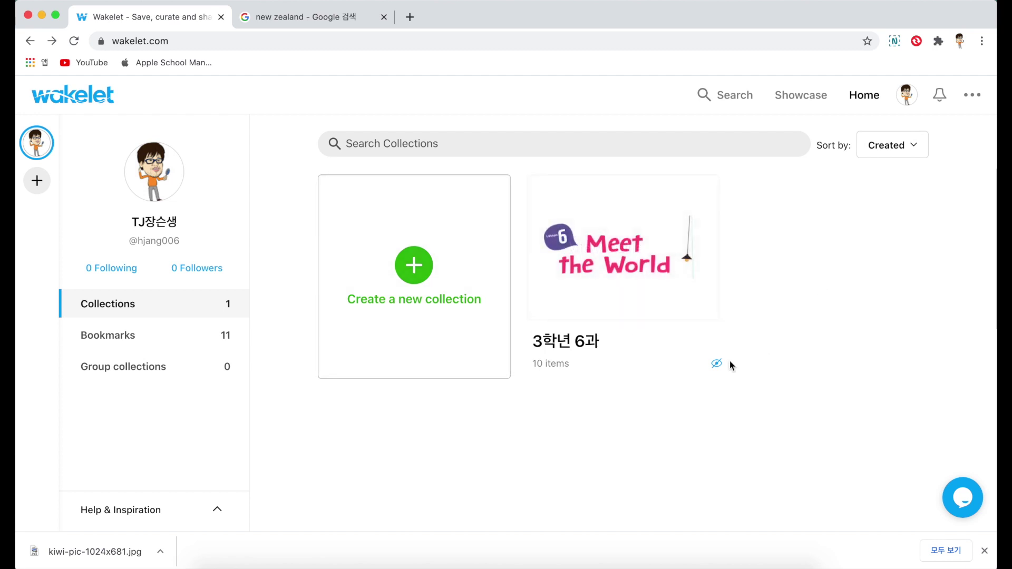
Open the "3학년 6과" collection, look through its items to the end, and open its sharing options.
click(625, 234)
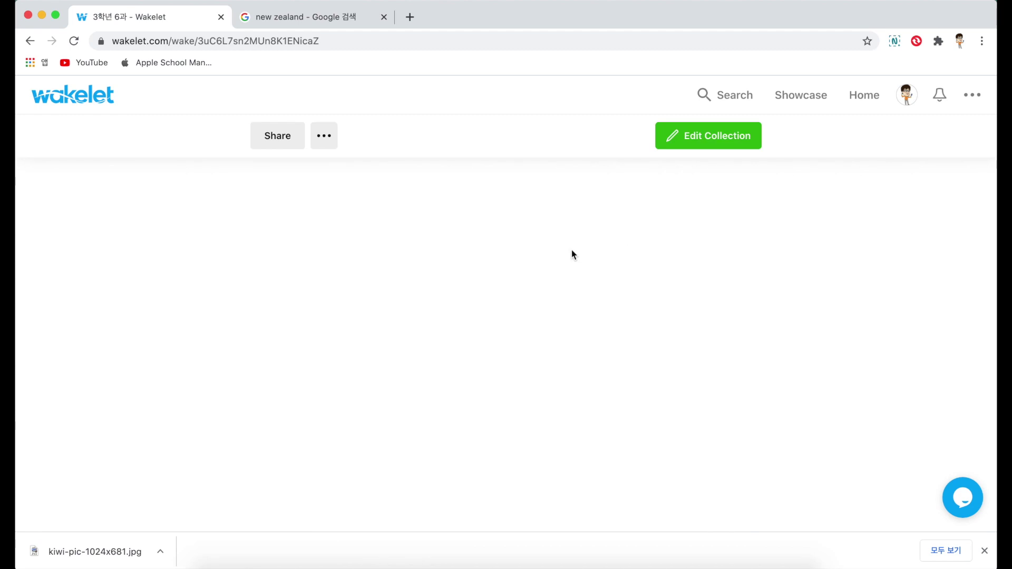
scroll(480, 280, down, 2)
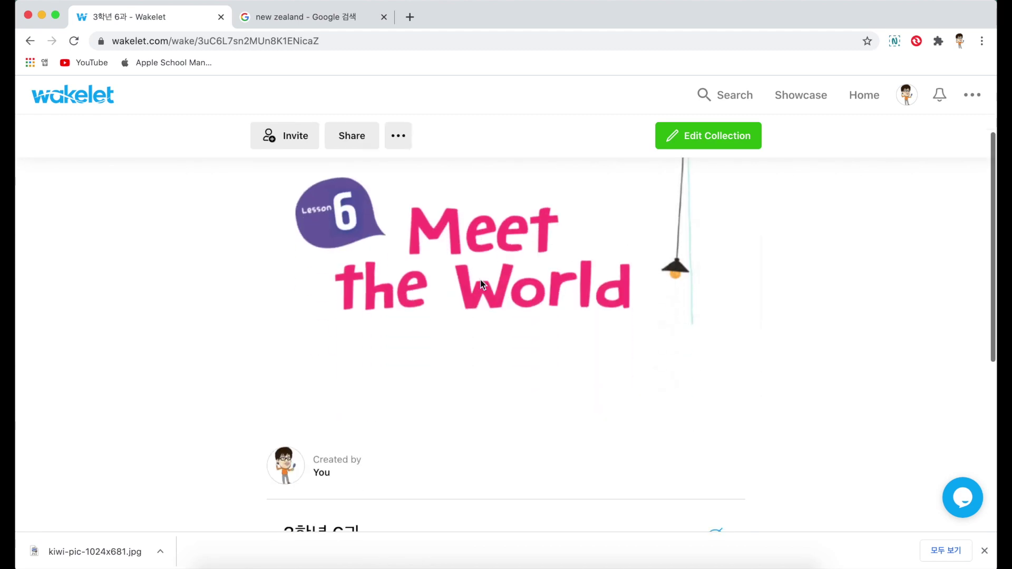
scroll(480, 284, down, 6)
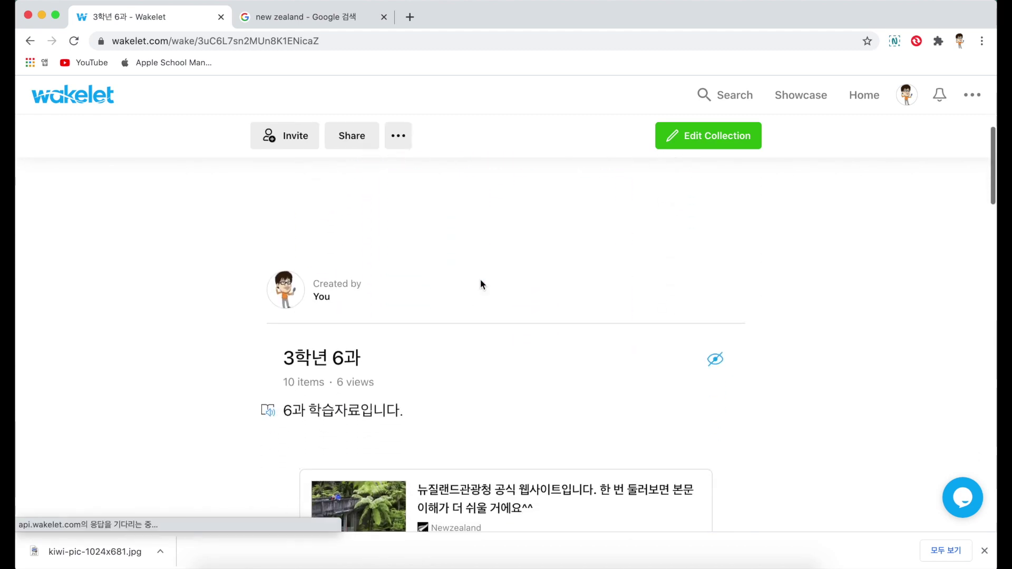
scroll(481, 282, down, 4)
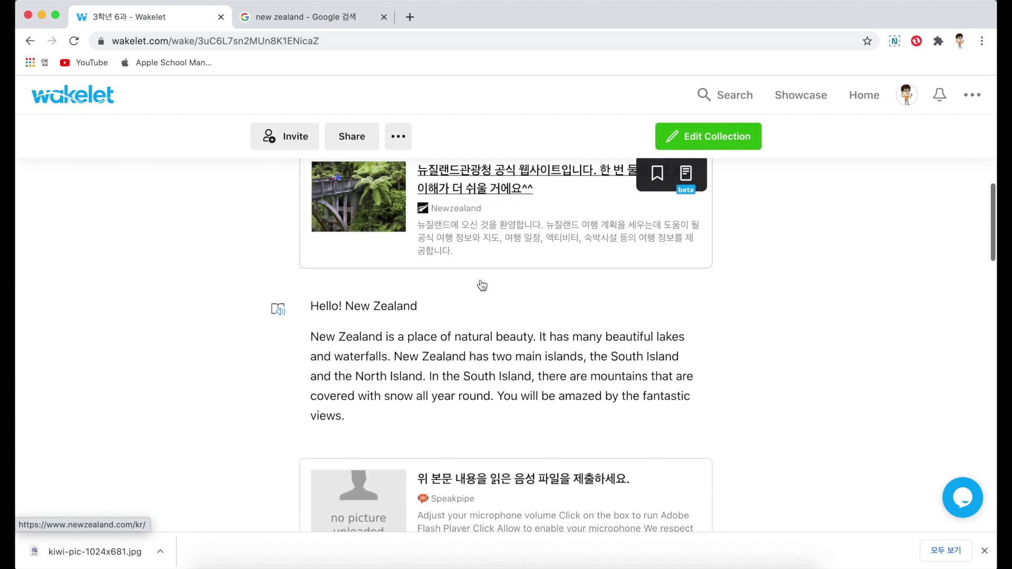
scroll(481, 283, down, 6)
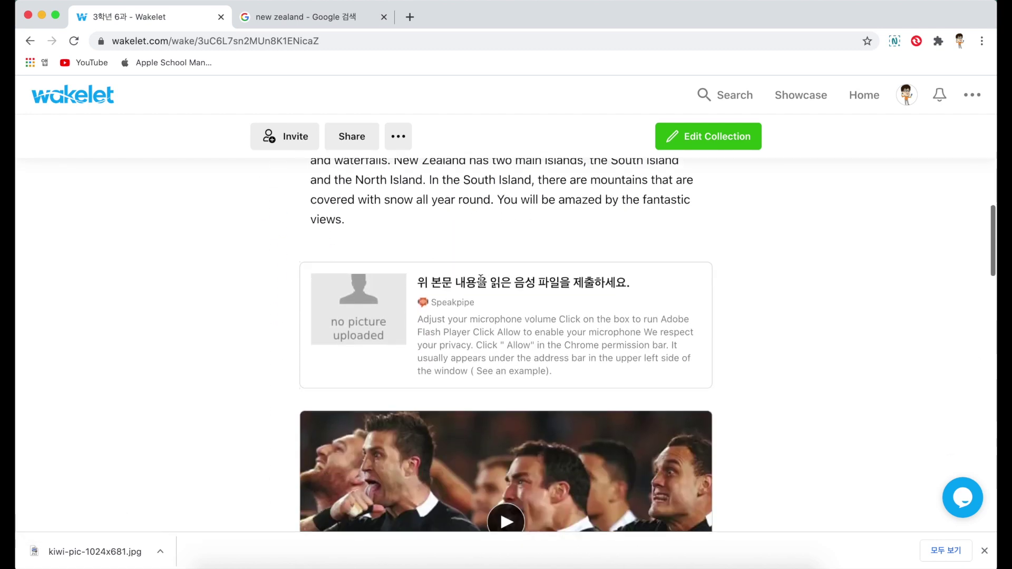
scroll(481, 284, down, 8)
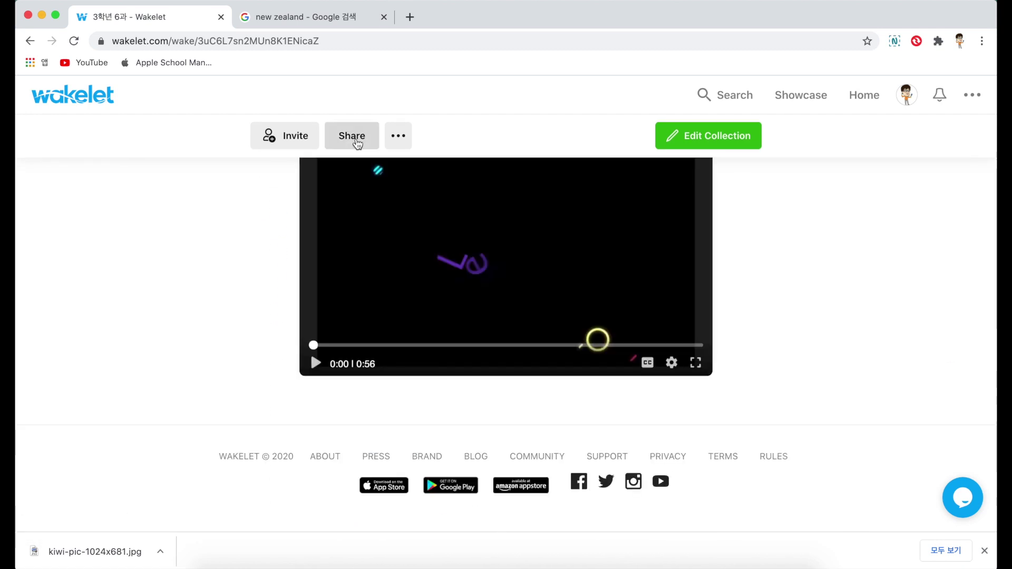
click(357, 142)
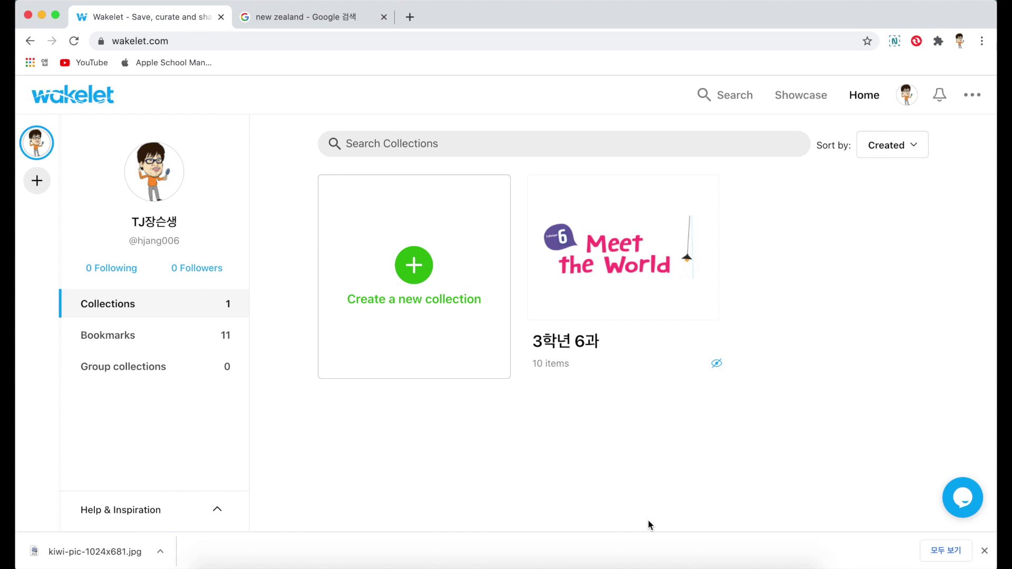
Create a new collection titled "3학년 6과" with the description "6과 학습자료입니다." and open its options for adding content.
click(413, 271)
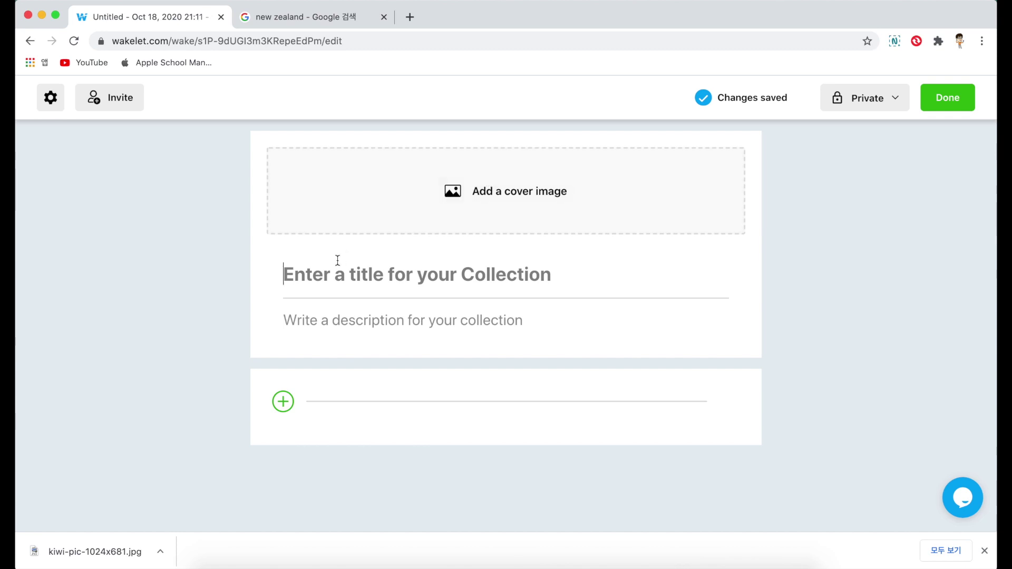
text(3학년 6과)
click(283, 320)
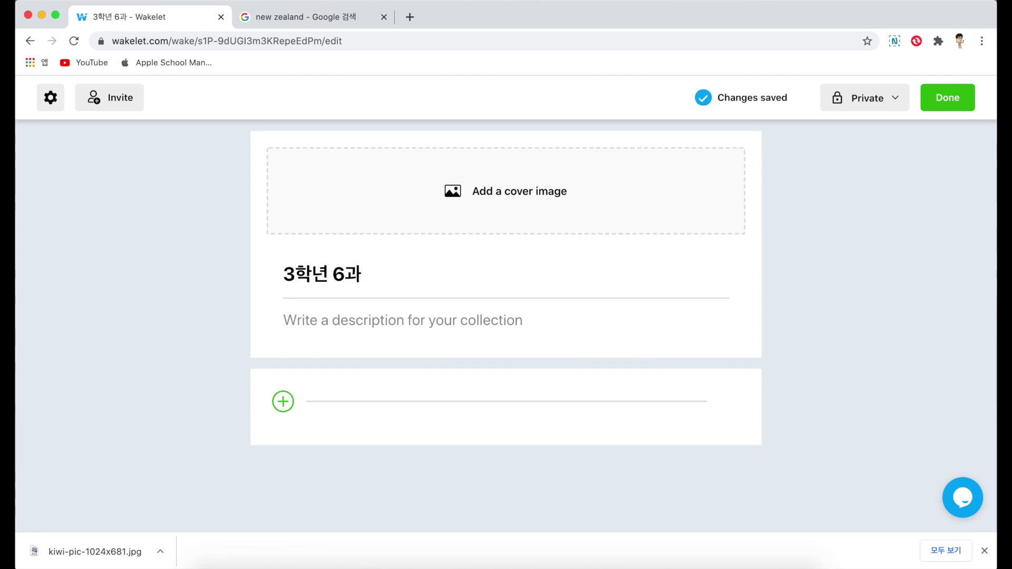
text(6과 ㅎ사5)
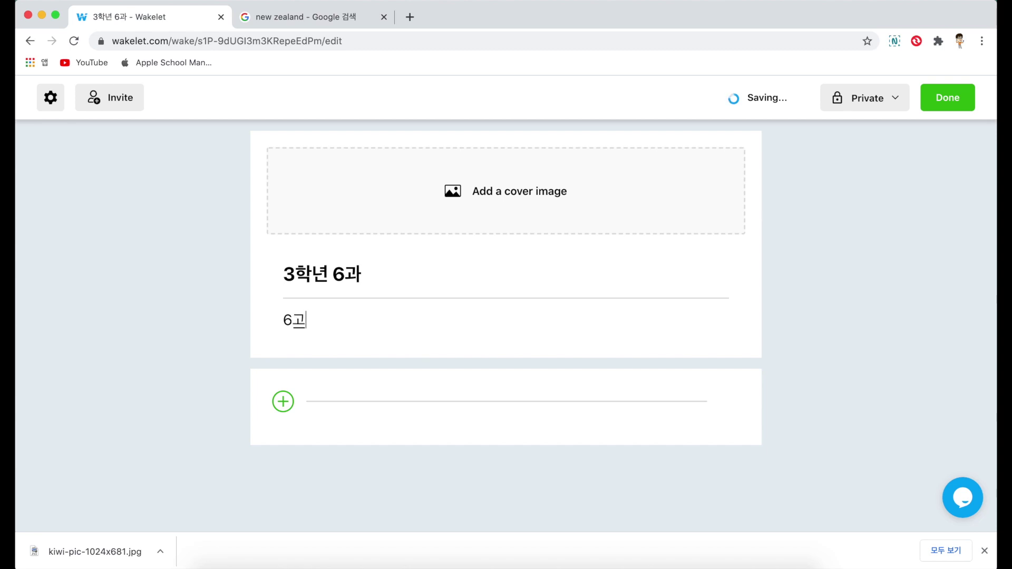
key(BackSpace)
key(BackSpace)
key(BackSpace)
text(학습자료입니다.)
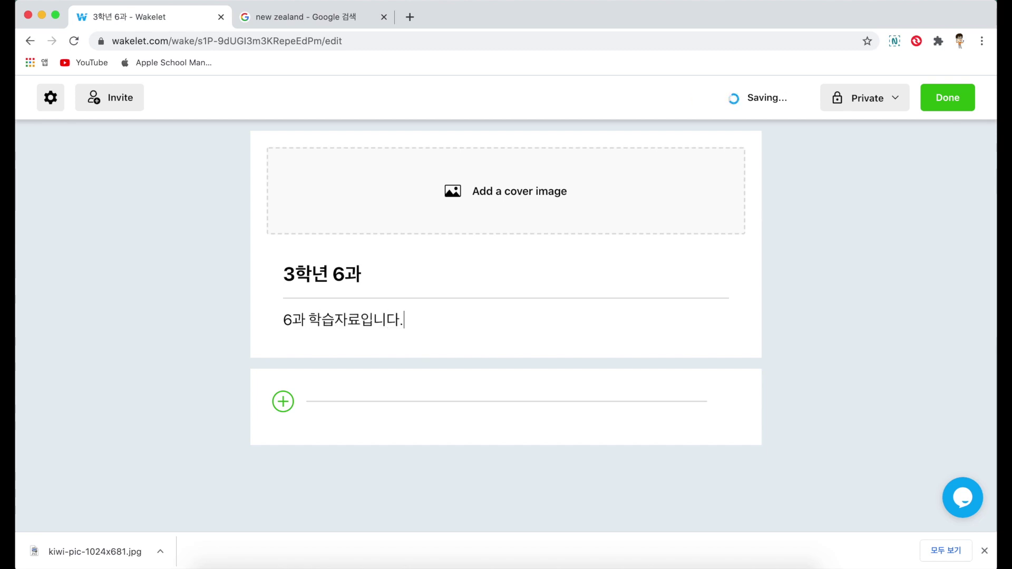
click(284, 403)
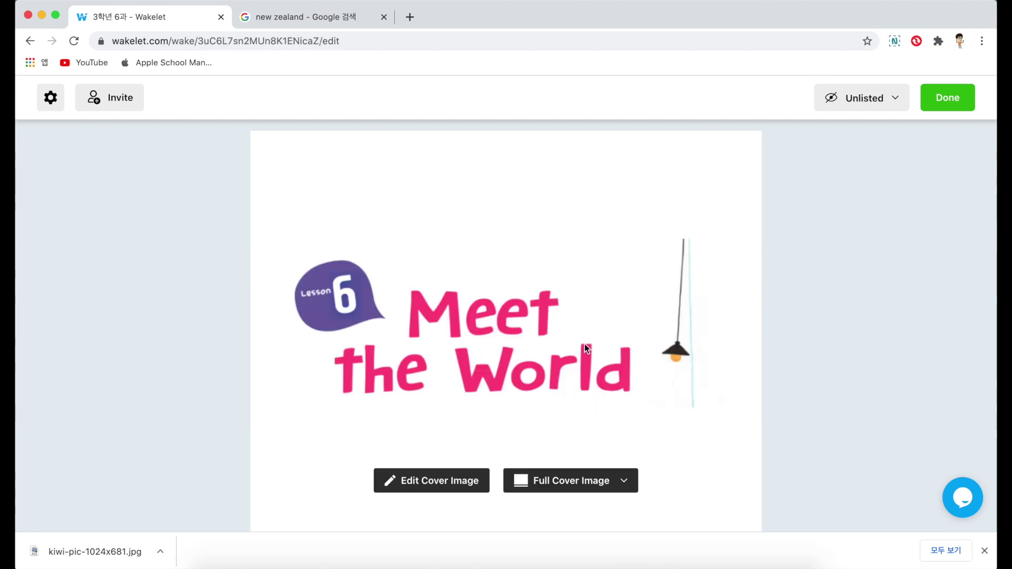
Add the web link naver.com as the first item of the existing "3학년 6과" collection, above the New Zealand tourism link.
scroll(475, 362, down, 5)
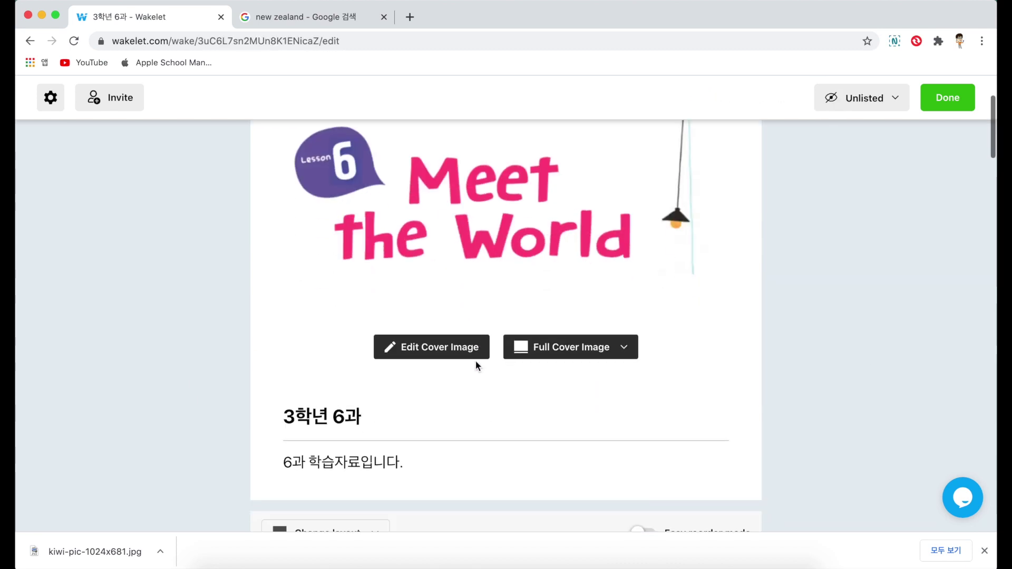
scroll(475, 362, down, 4)
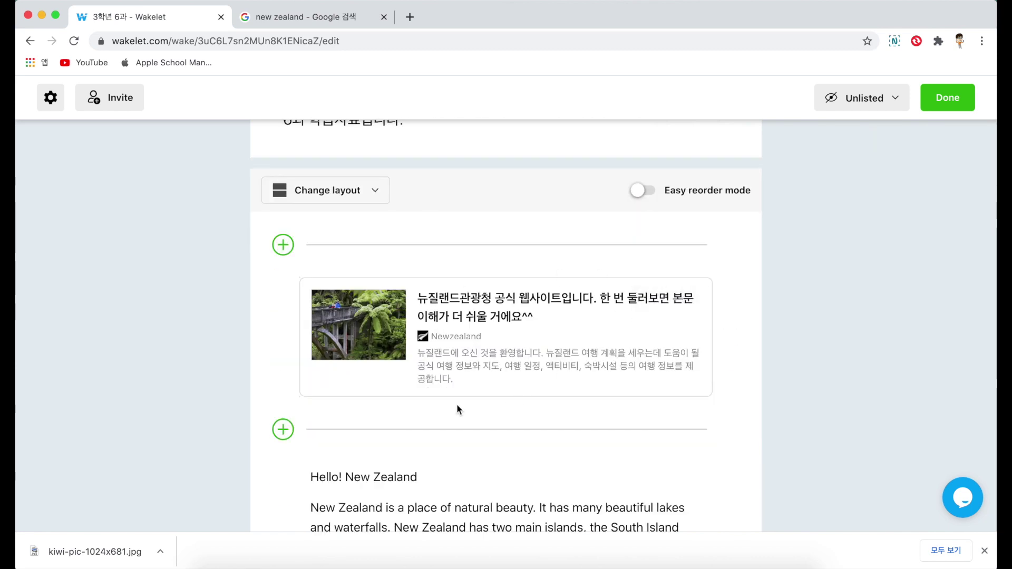
mouse_move(511, 403)
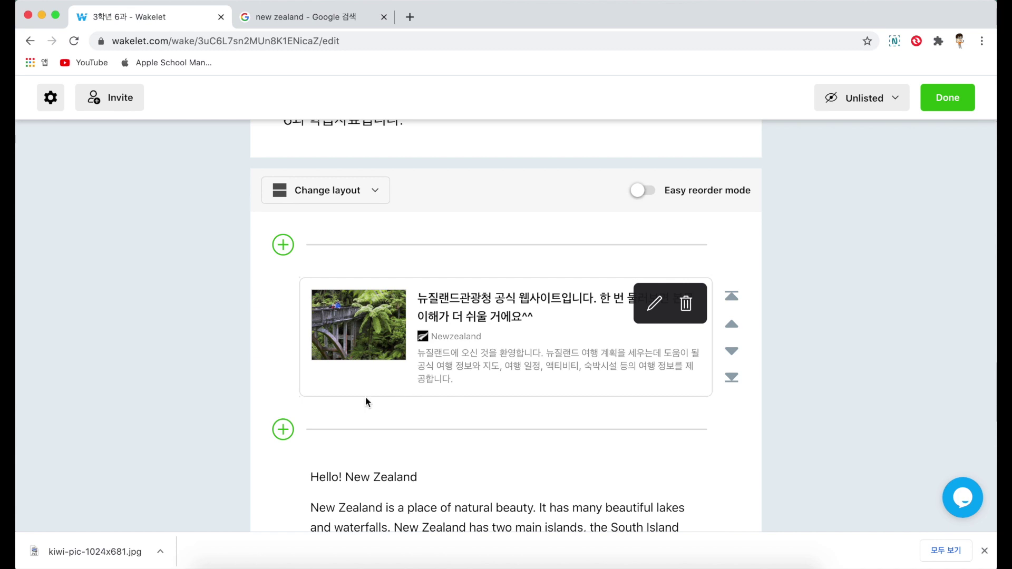
click(283, 245)
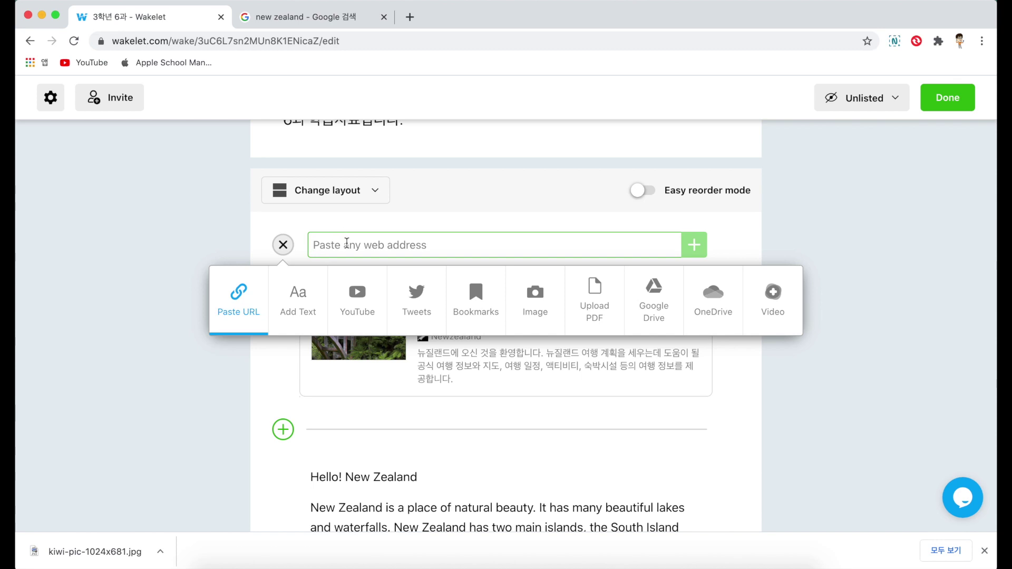
text(ㅜㅁㅍ)
key(BackSpace)
key(BackSpace)
key(BackSpace)
text(na)
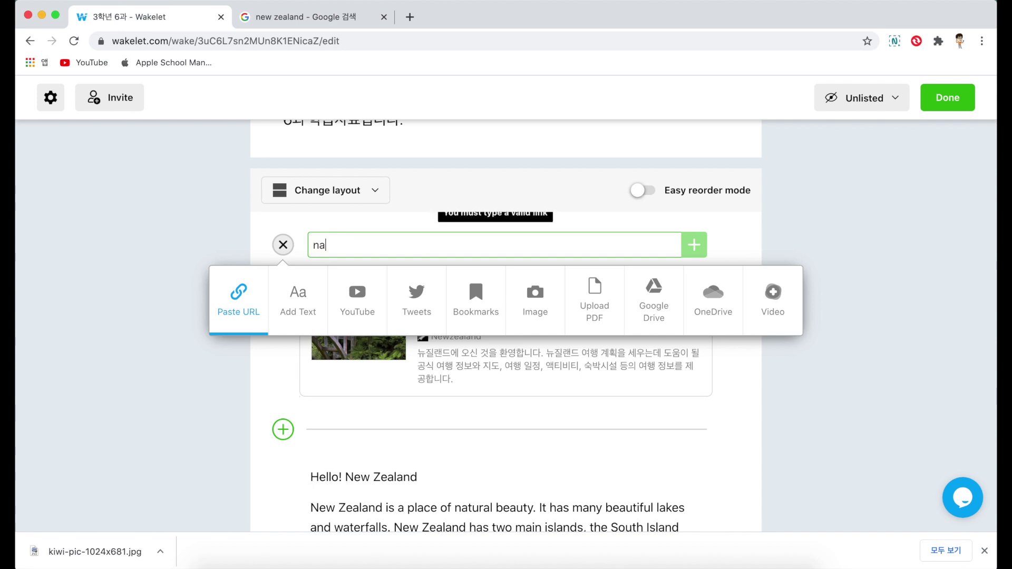
text(ver.com)
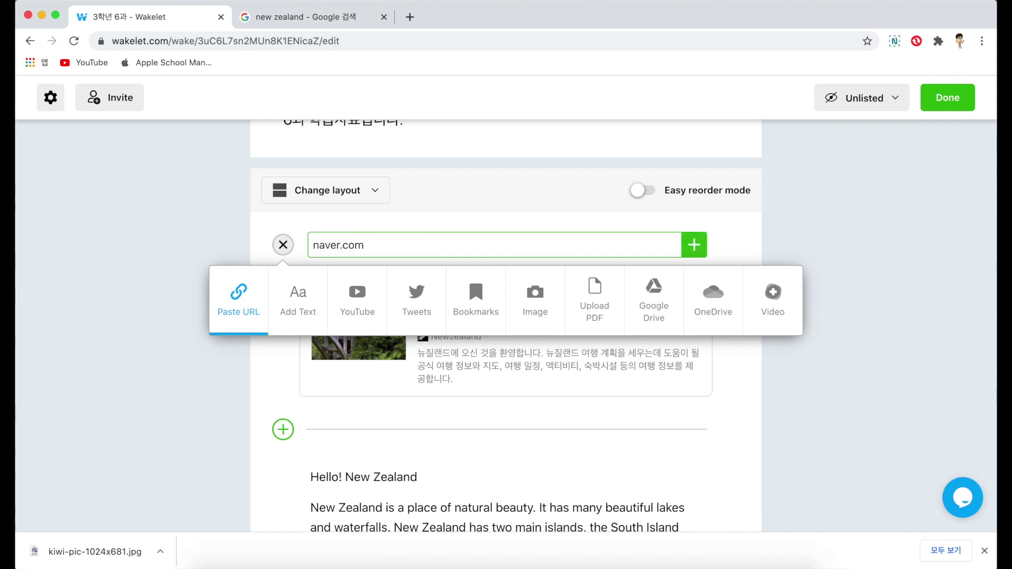
click(695, 246)
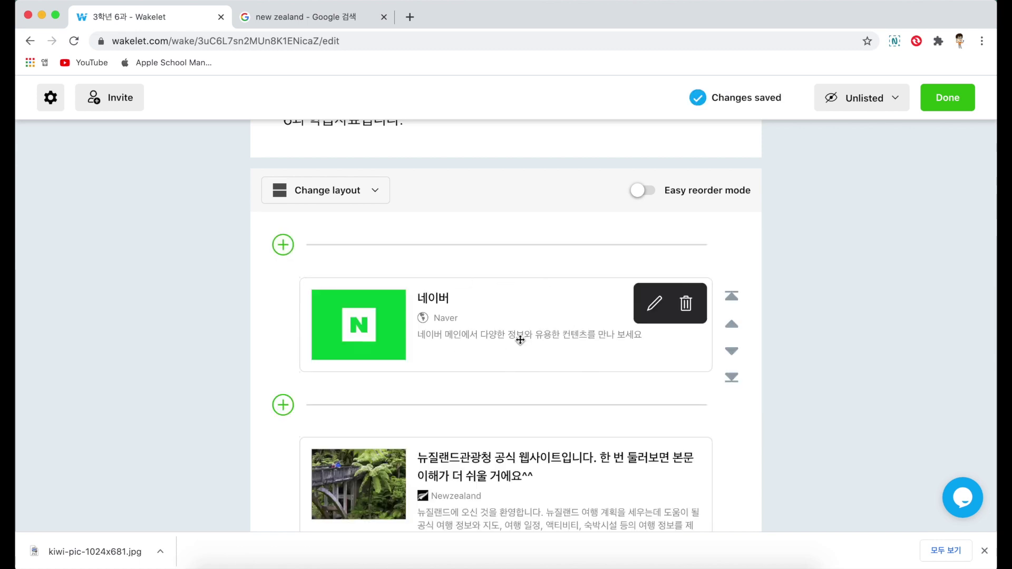
Change the Naver link card's title to "이 사이트를 사용해서... 하시오.".
click(654, 304)
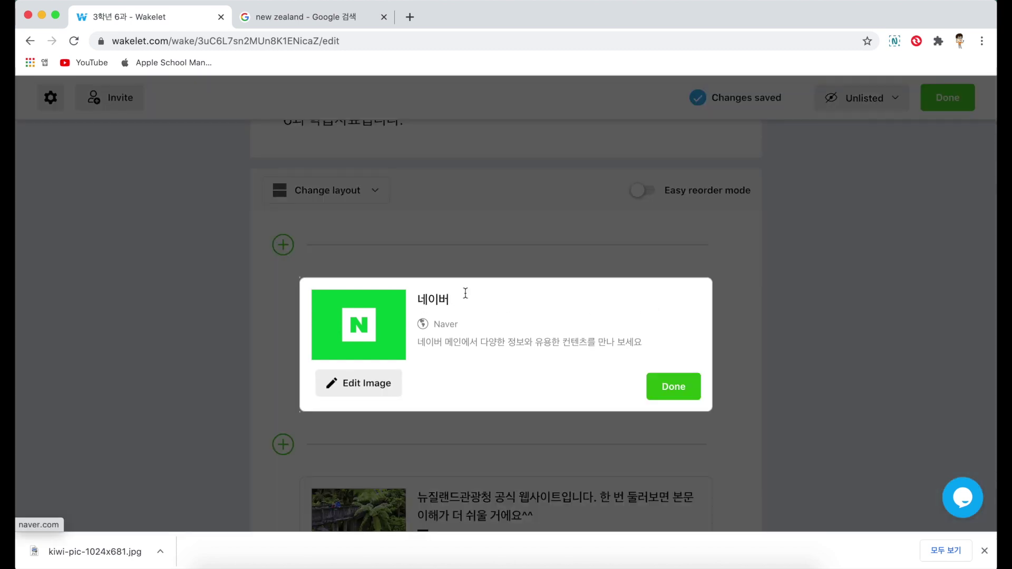
drag(465, 292, 381, 290)
text(d)
key(BackSpace)
text(이 사이트를 상)
text(용해서... 하시오.)
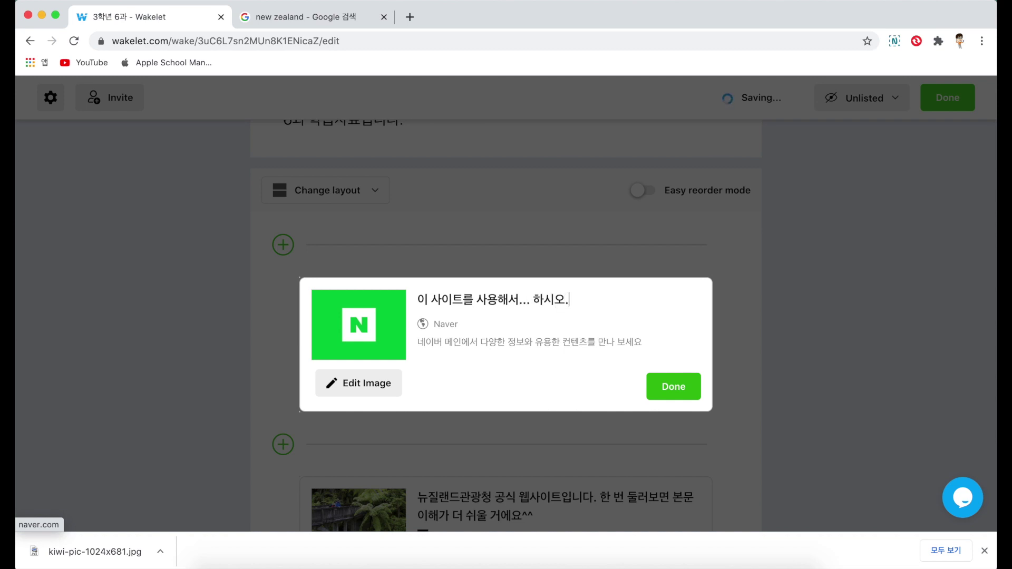
click(679, 386)
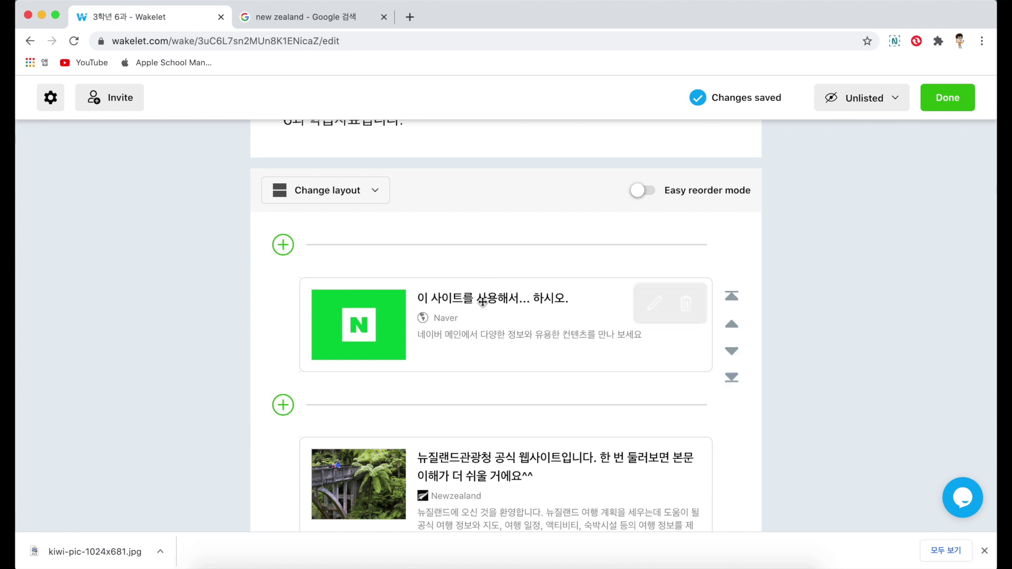
View the content types that can be inserted just above the "Hello! New Zealand" text.
scroll(483, 302, down, 7)
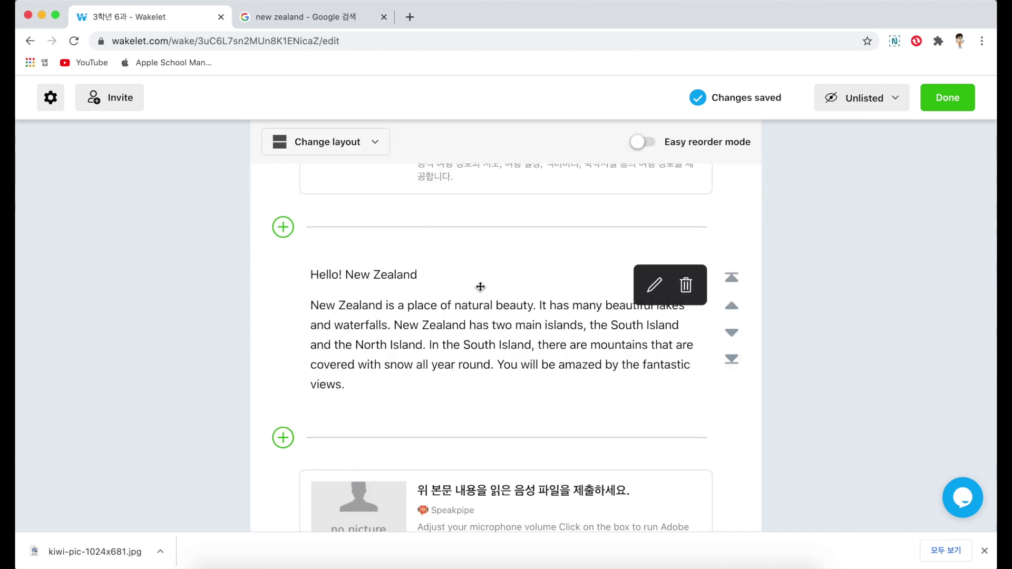
click(283, 227)
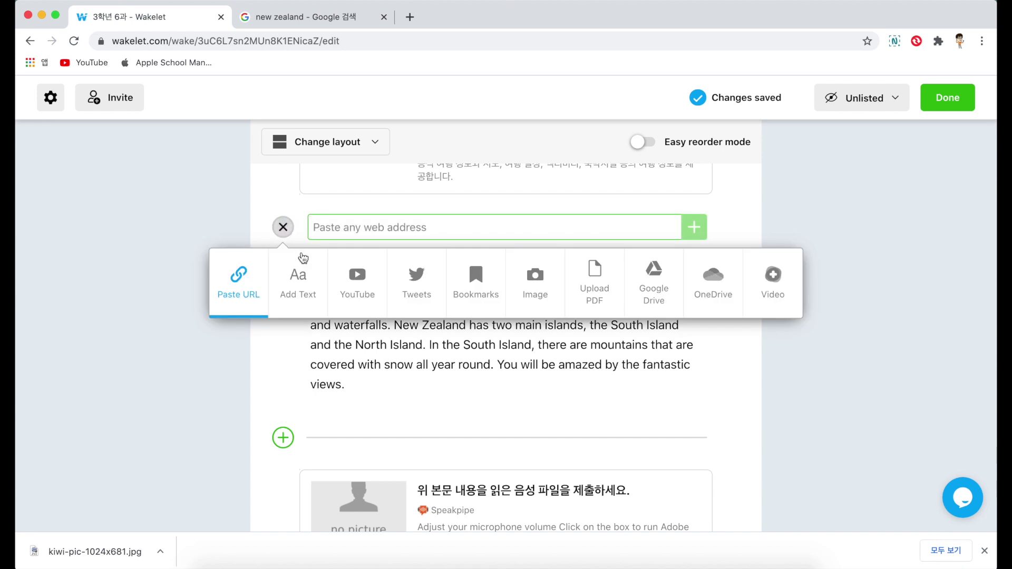
click(337, 355)
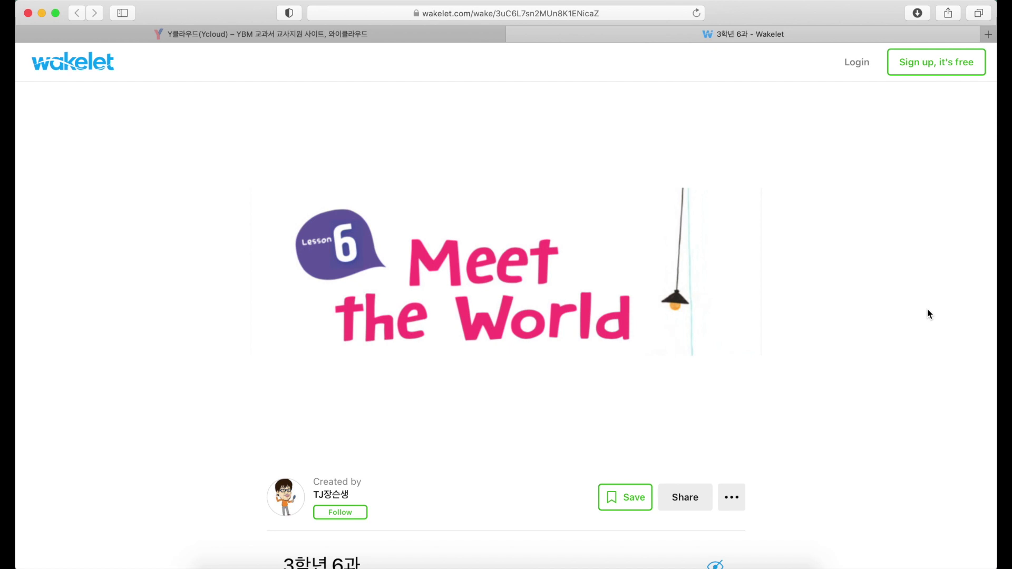
In the shared collection in Safari, open the "Hello! New Zealand" text in the reading view, play it aloud, and pause it.
scroll(928, 309, down, 5)
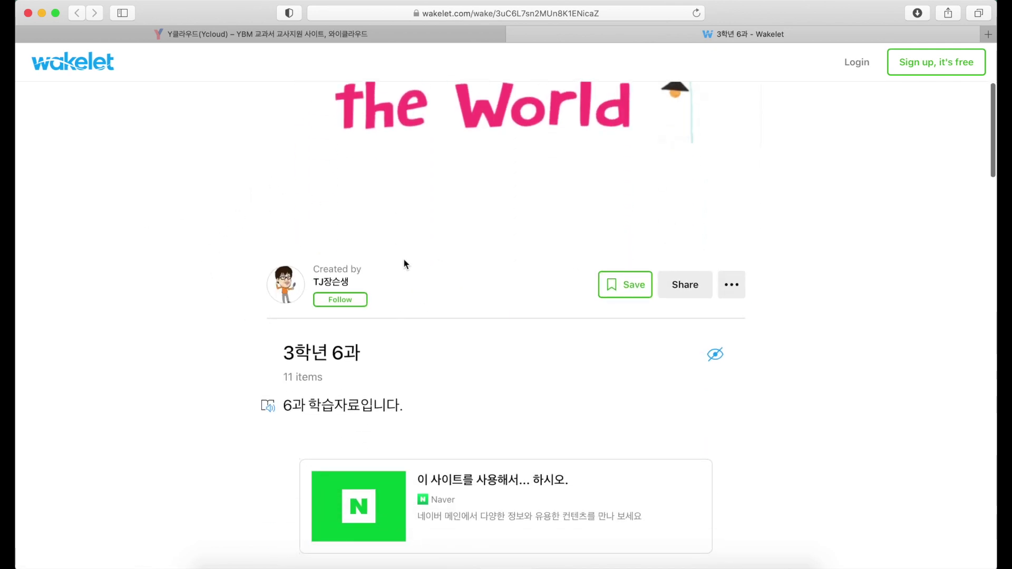
scroll(435, 311, down, 3)
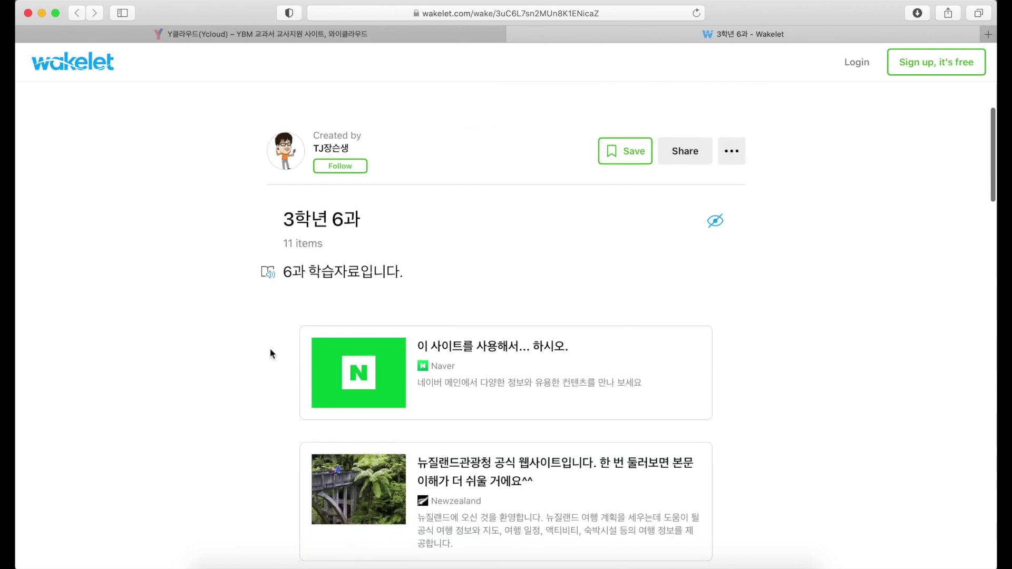
scroll(270, 353, down, 4)
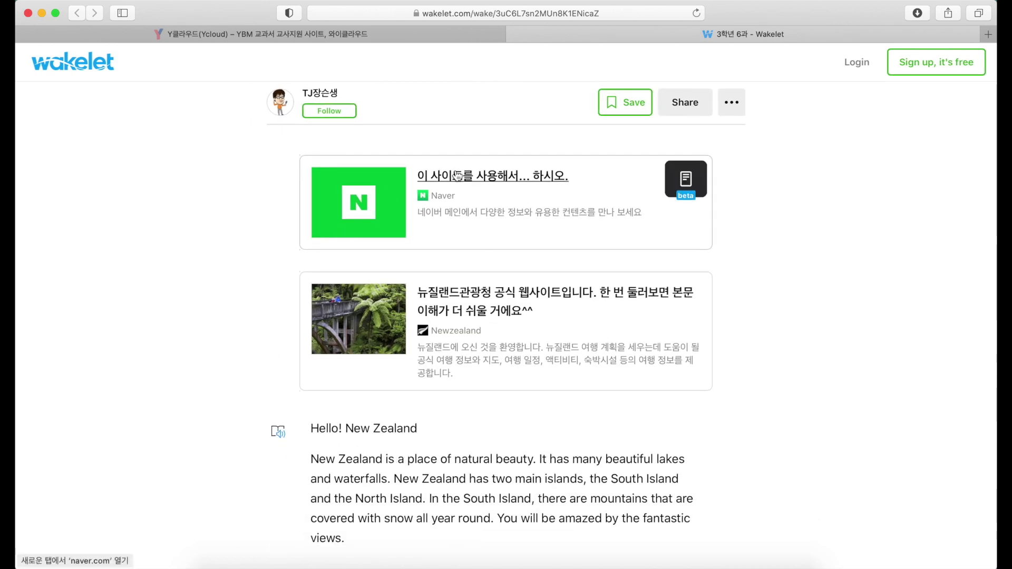
scroll(262, 336, down, 3)
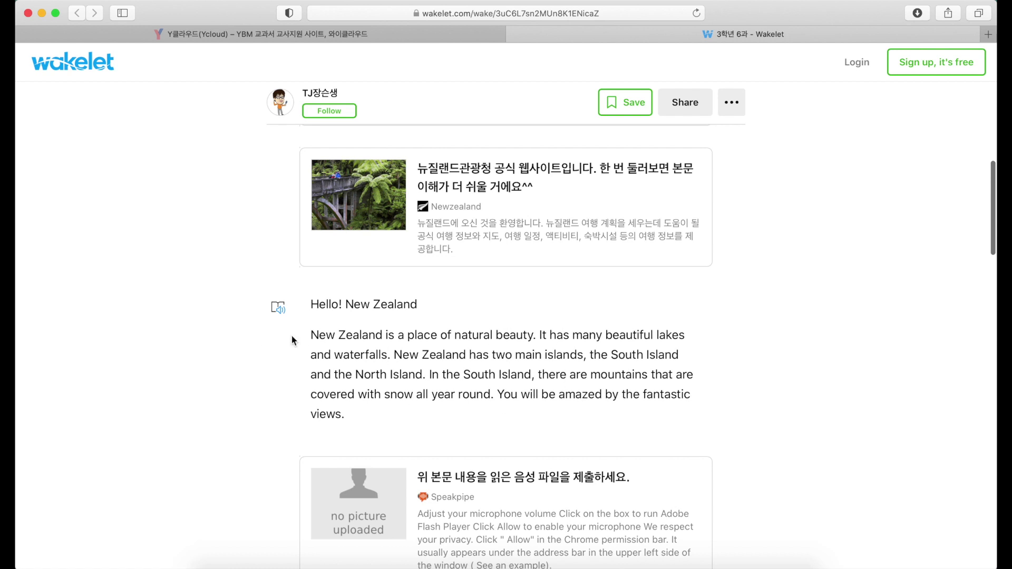
click(278, 312)
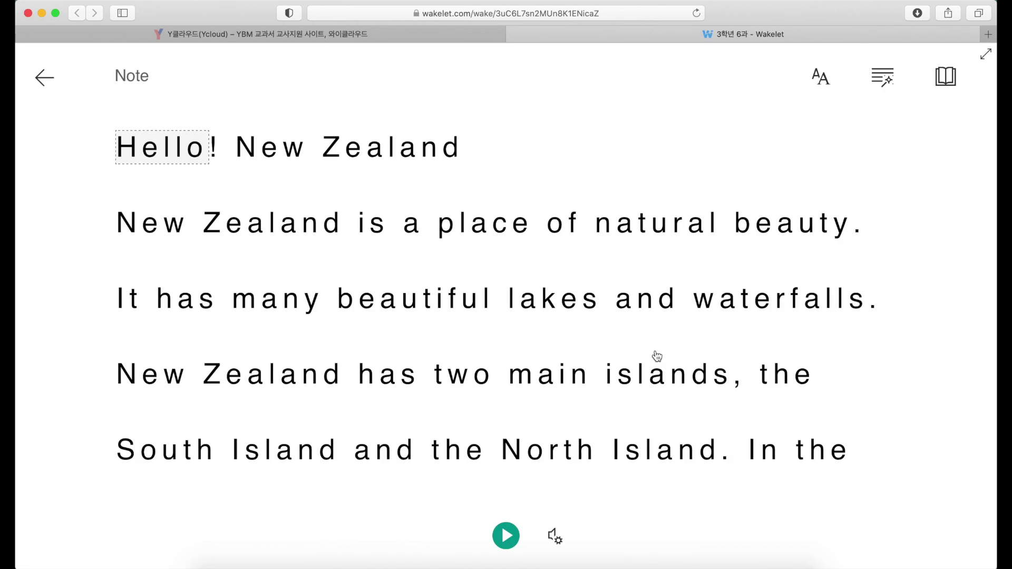
click(507, 538)
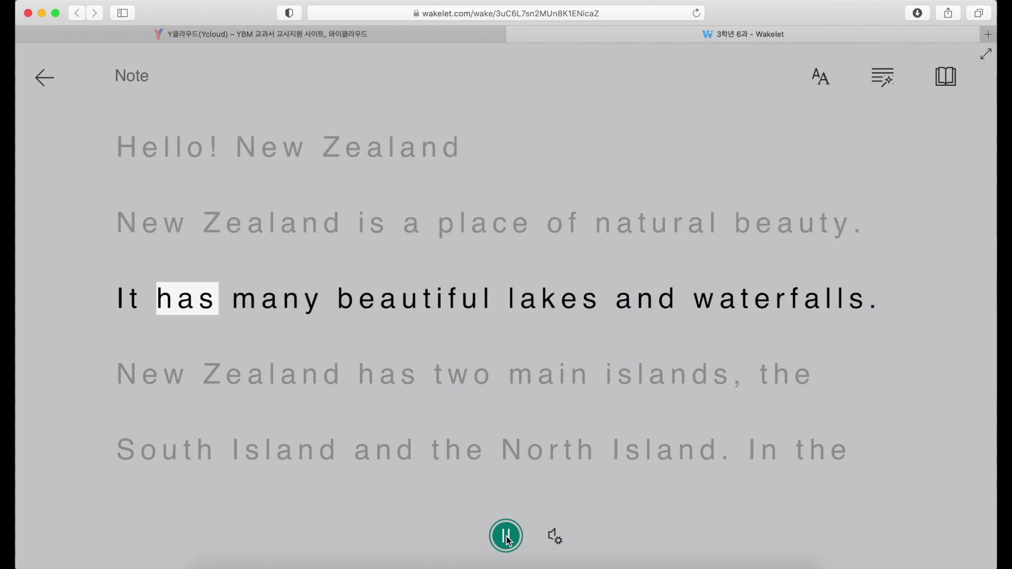
click(506, 537)
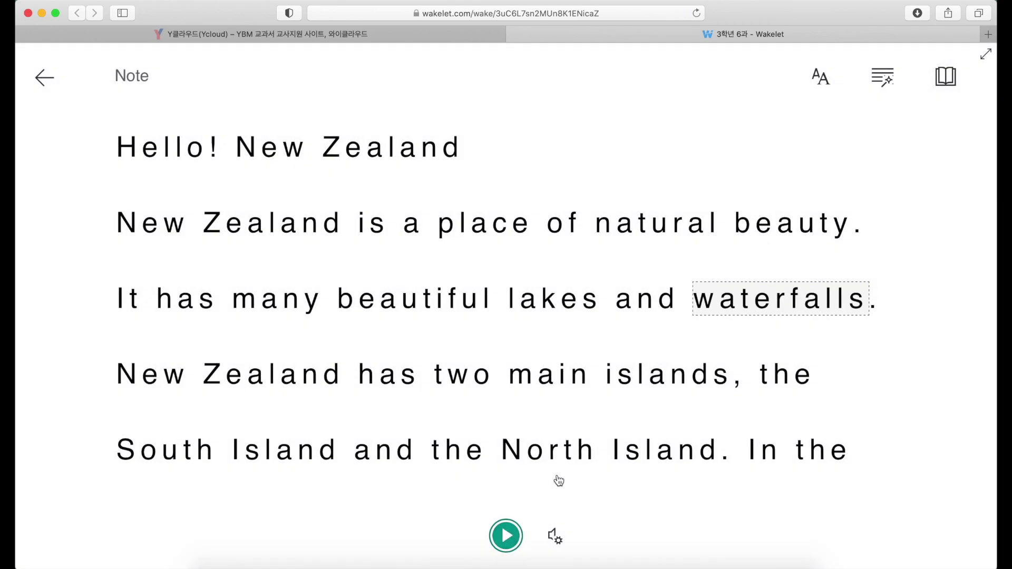
Set the reading voice to male at speed 1.5, play the text aloud, and pause it.
click(557, 541)
drag(513, 373, 558, 374)
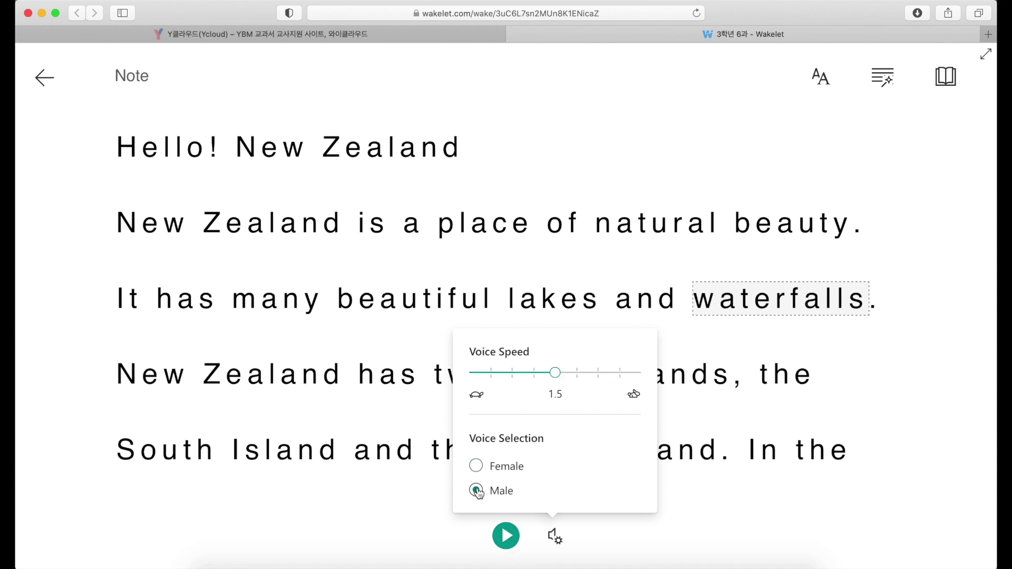
click(505, 537)
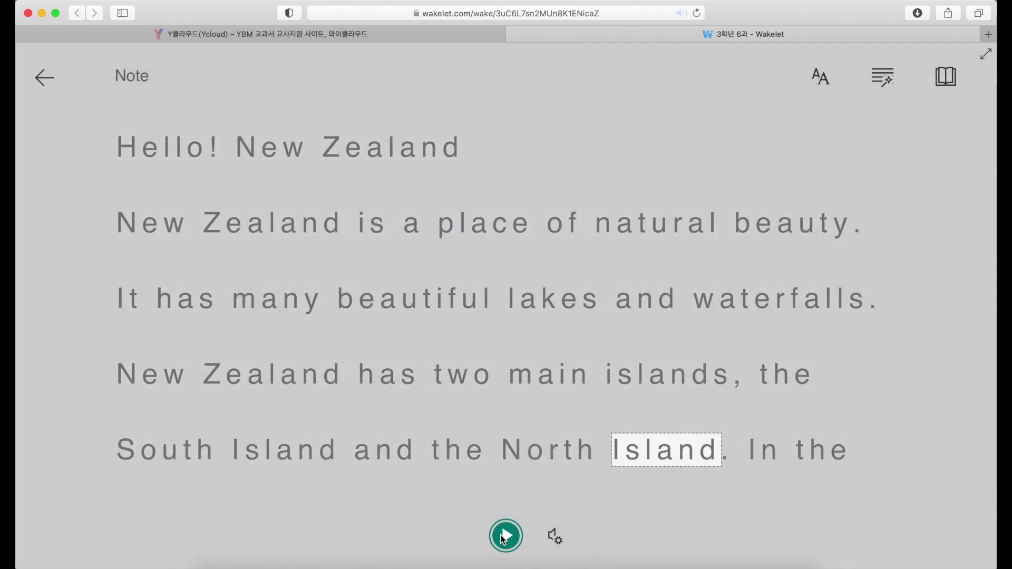
click(505, 537)
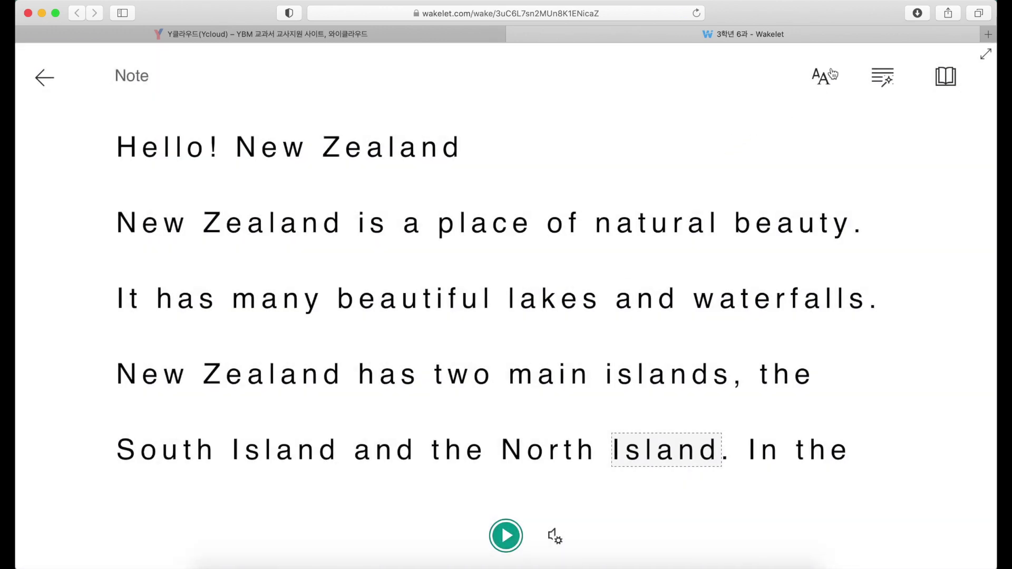
Set the reading view's text size to 20, its font to Comic Sans, and its theme to black.
click(824, 76)
drag(864, 148, 812, 148)
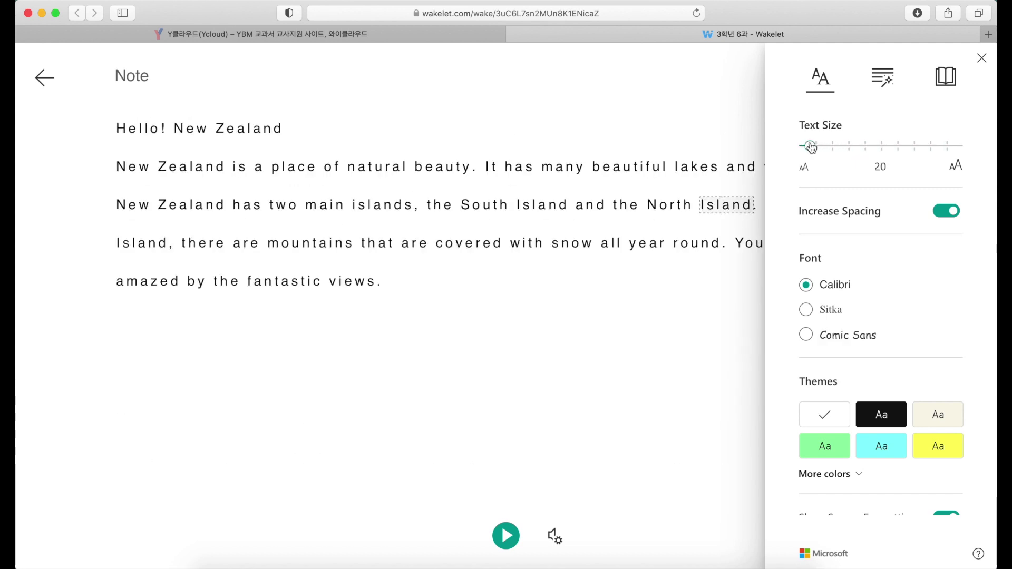
click(806, 309)
click(807, 335)
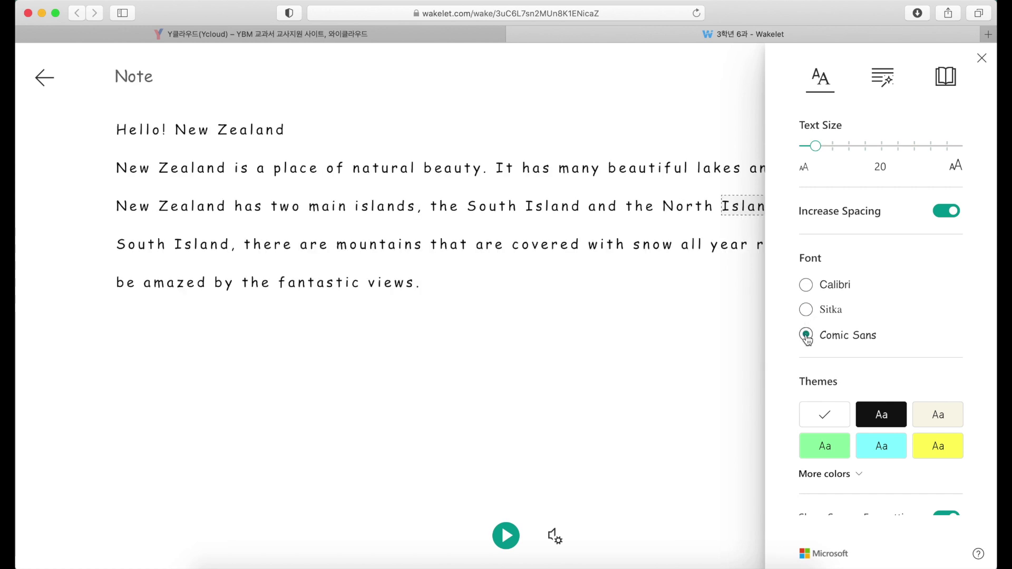
click(878, 418)
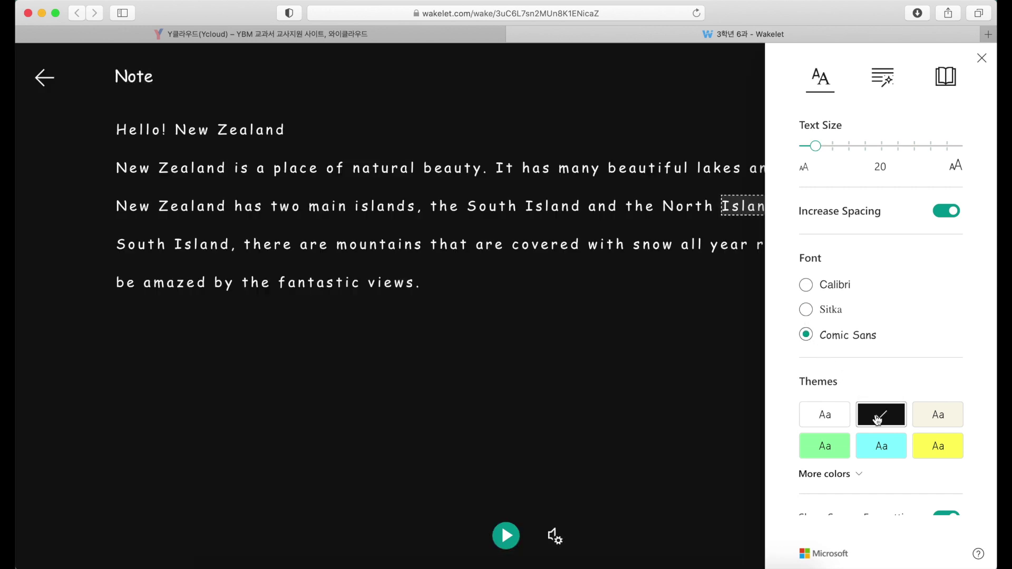
scroll(823, 369, down, 2)
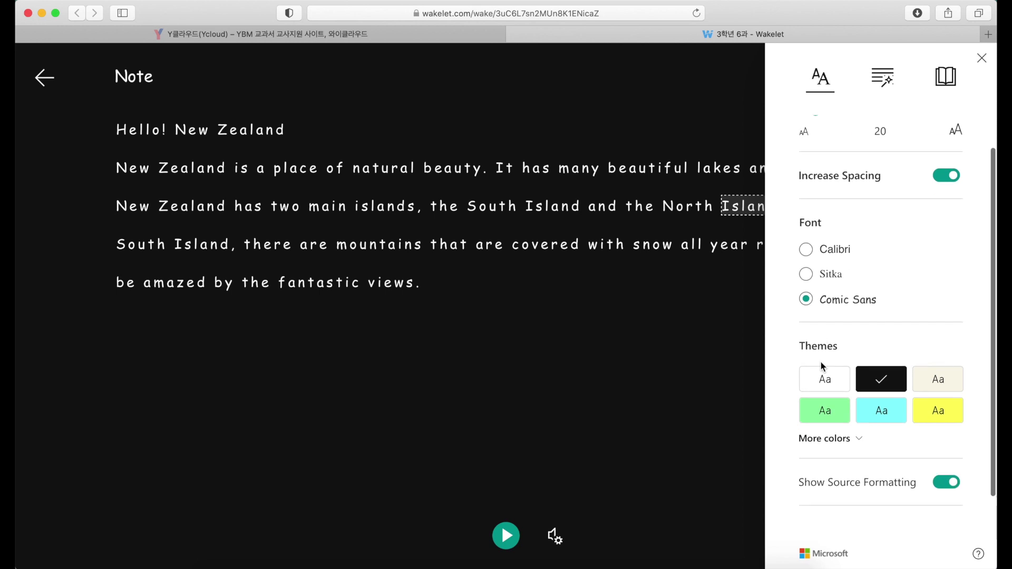
scroll(823, 364, up, 2)
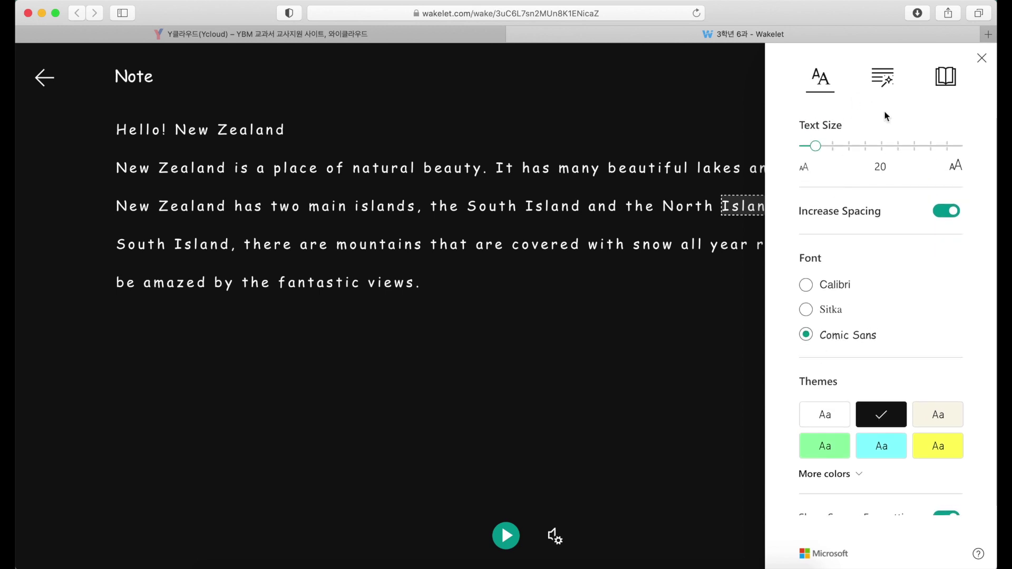
Split the words into syllables and highlight nouns, verbs, adjectives and adverbs with their labels shown.
click(887, 77)
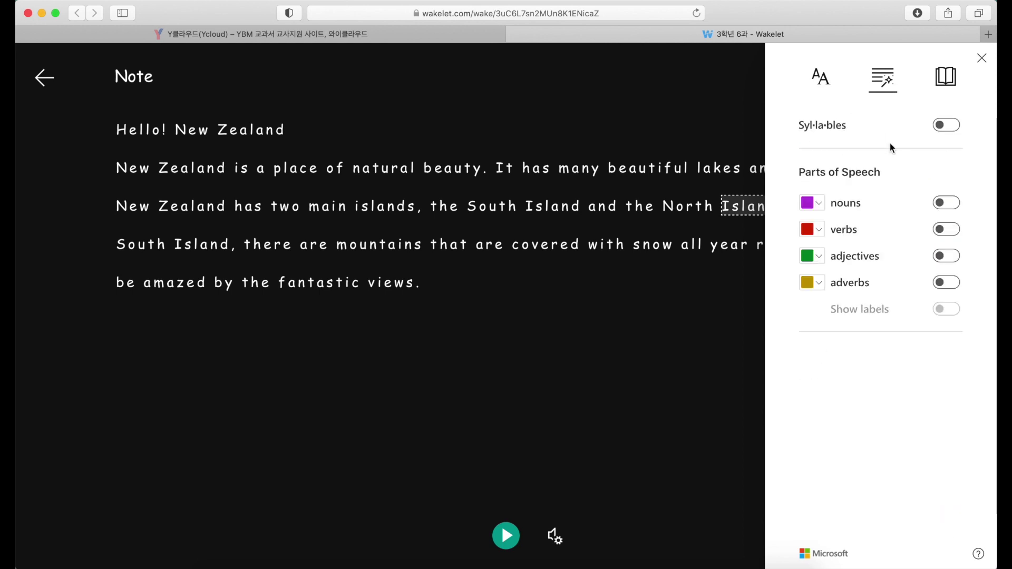
click(950, 125)
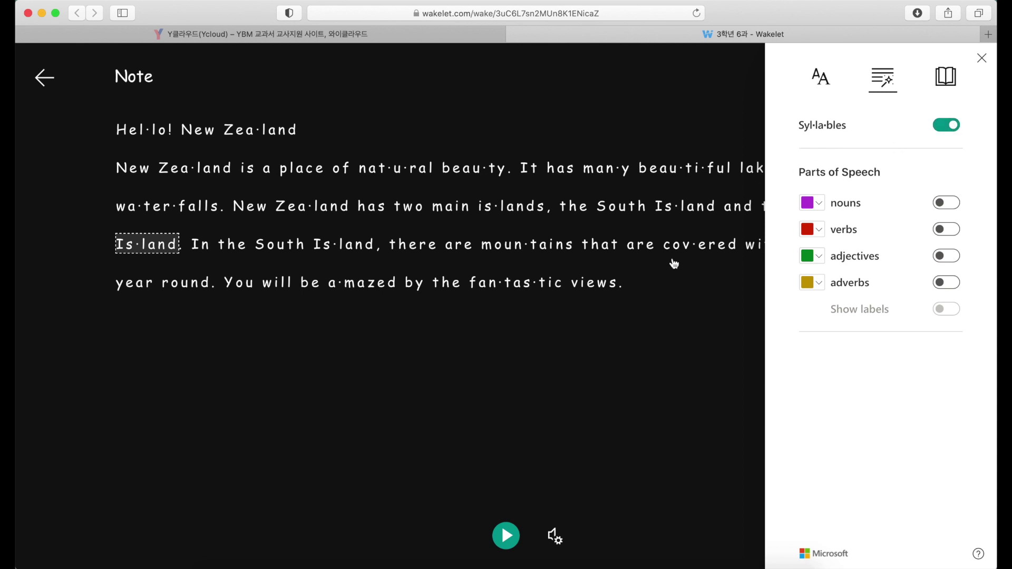
click(947, 202)
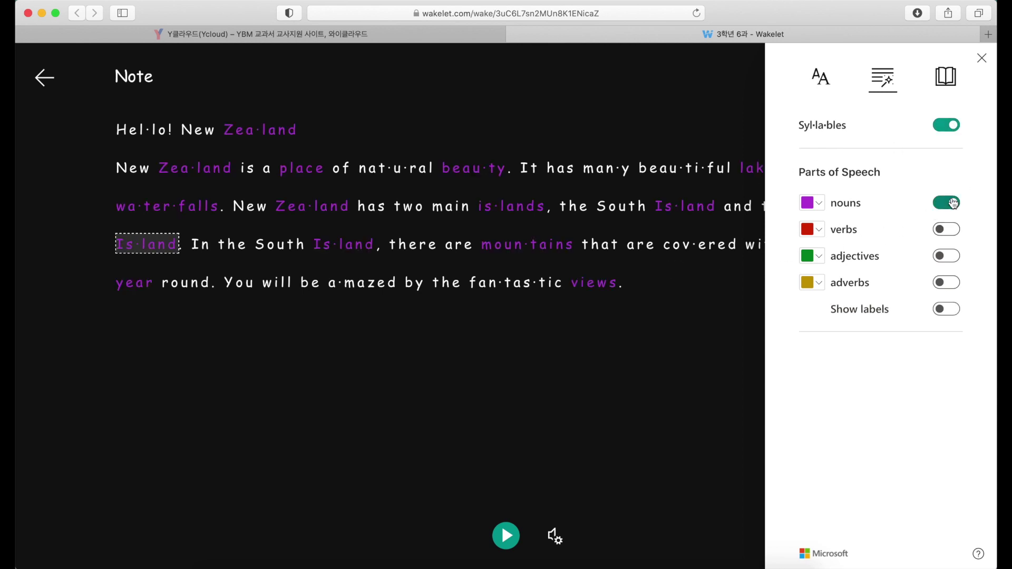
click(949, 230)
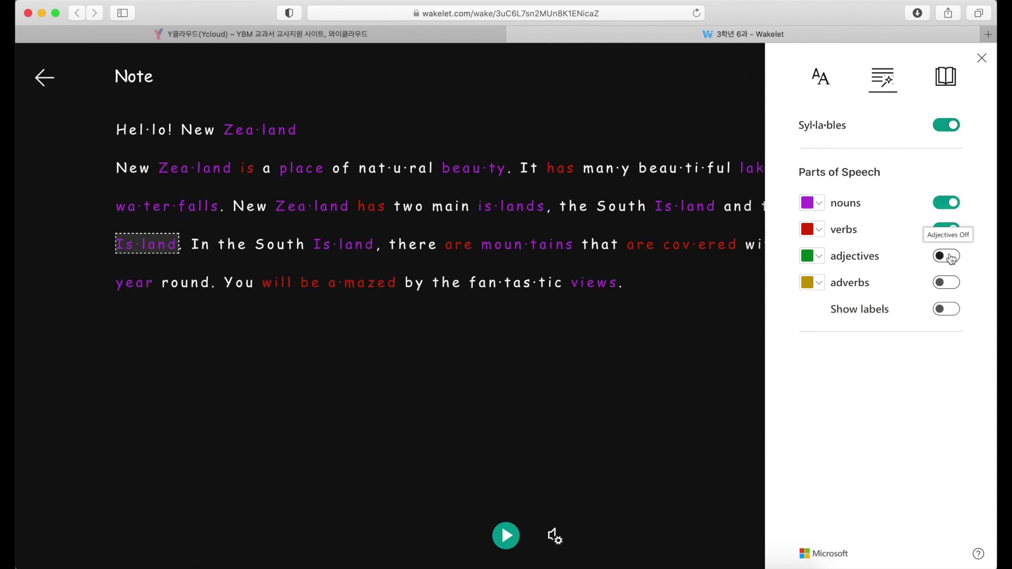
click(949, 256)
click(951, 283)
click(953, 310)
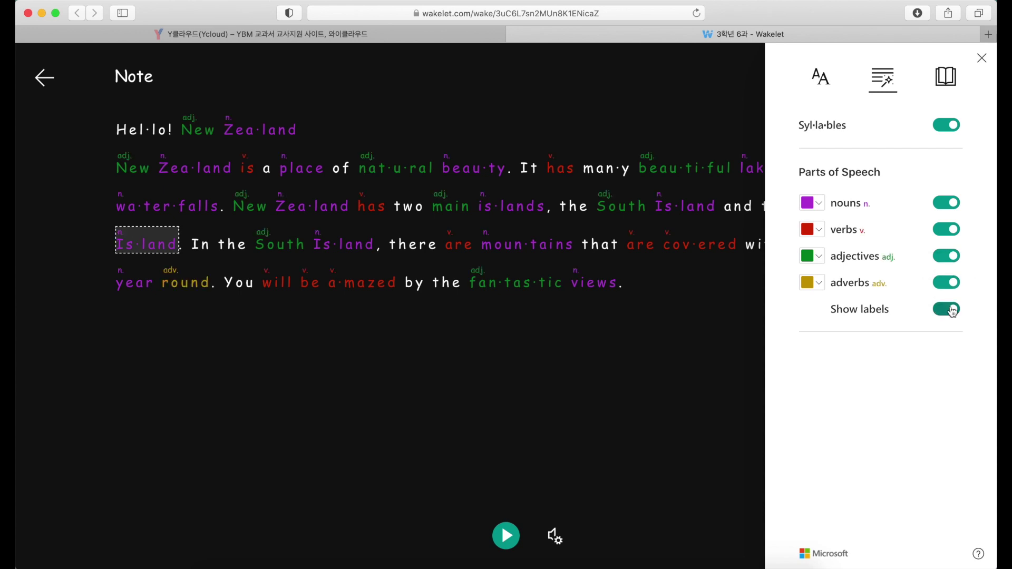
Turn on Line Focus, try its narrow and medium bands, and keep the widest band.
click(951, 88)
click(825, 158)
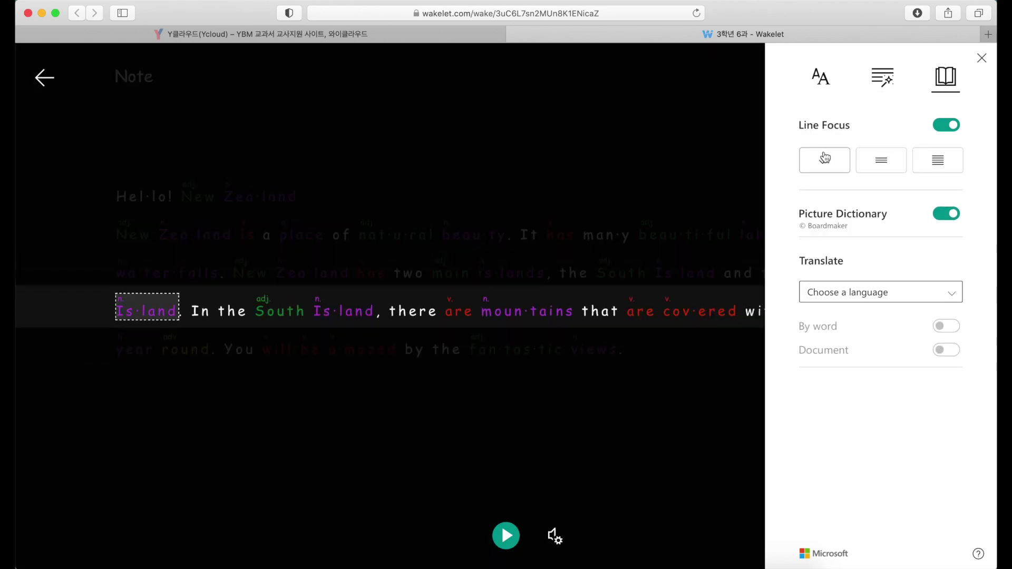
click(882, 161)
click(941, 161)
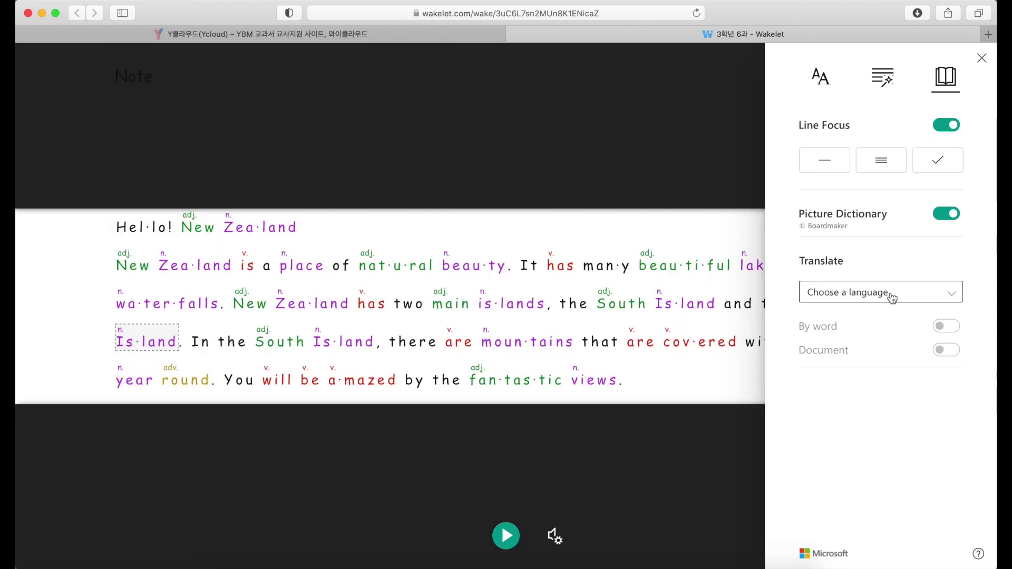
Choose Korean as the translation language and turn on translation of the whole document.
click(891, 295)
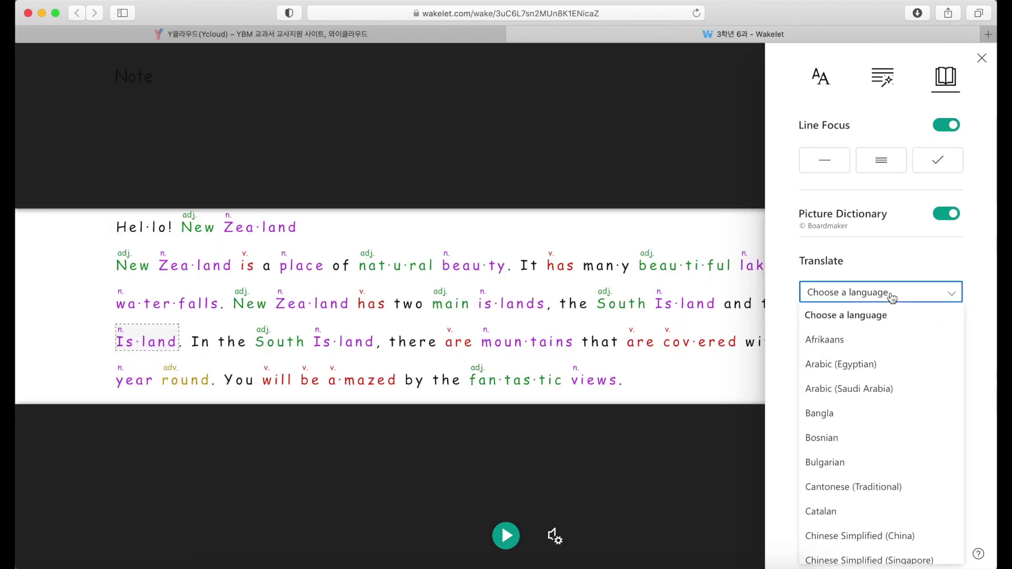
scroll(876, 432, down, 5)
scroll(876, 434, down, 10)
scroll(875, 433, down, 5)
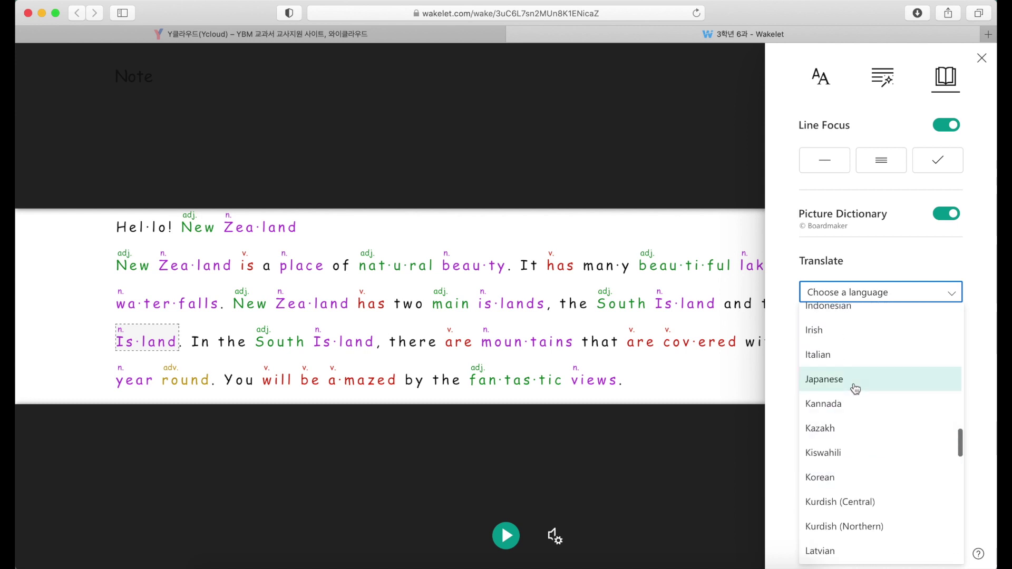
click(833, 481)
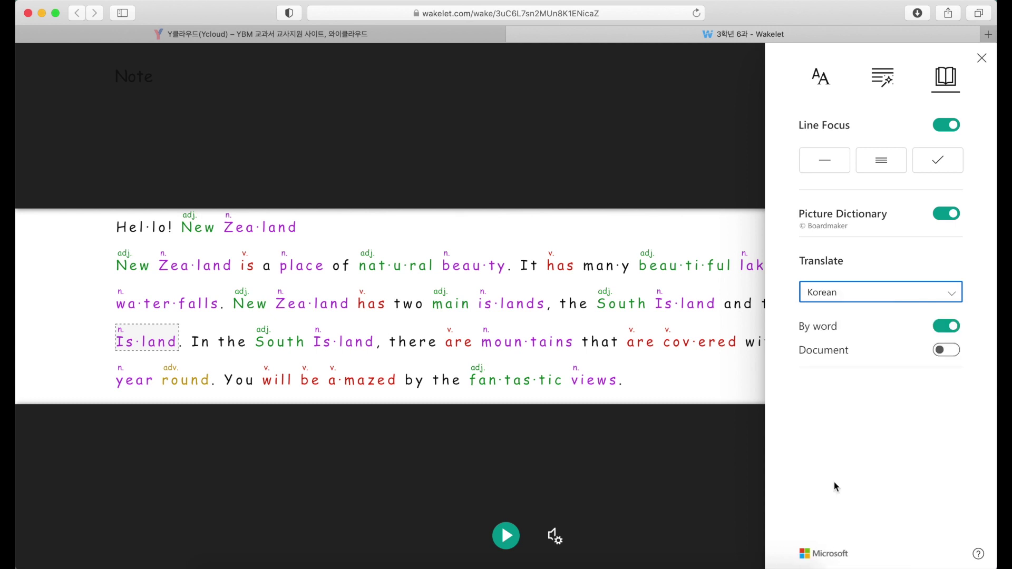
click(958, 350)
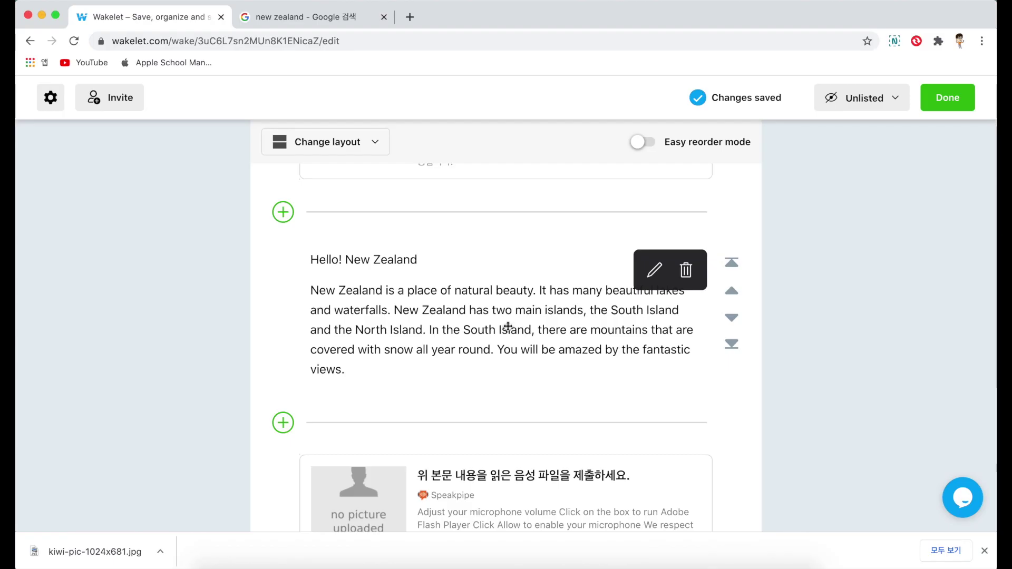
In the collection editor in Chrome, view the content types that can be inserted between the "Hello! New Zealand" text and the Speakpipe card.
scroll(495, 339, down, 3)
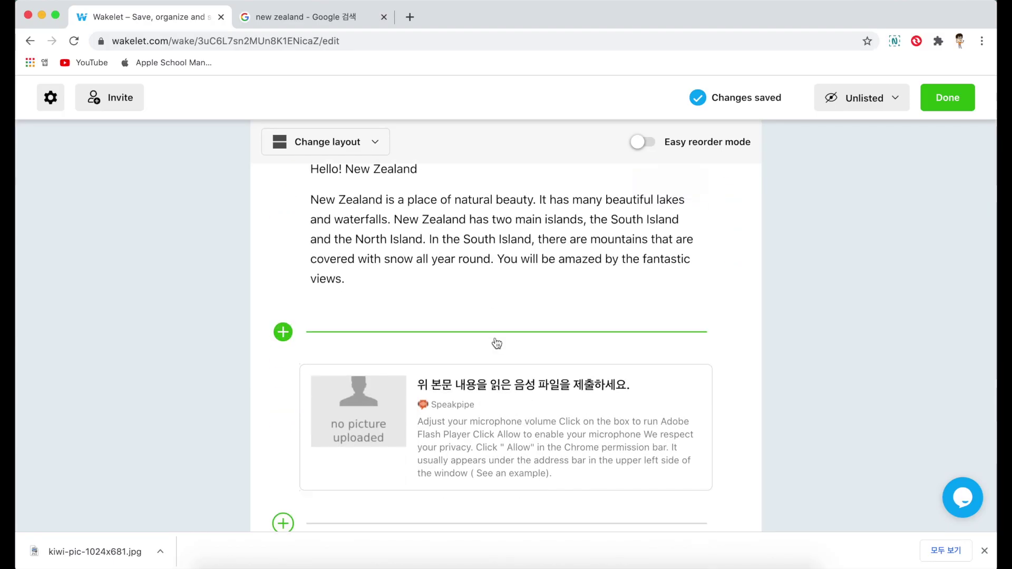
mouse_move(495, 280)
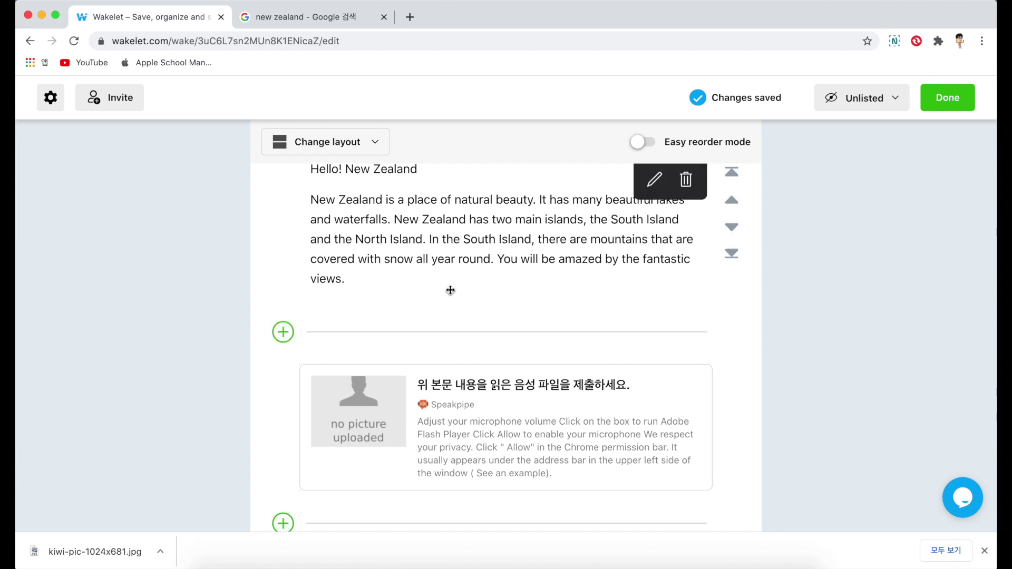
click(283, 333)
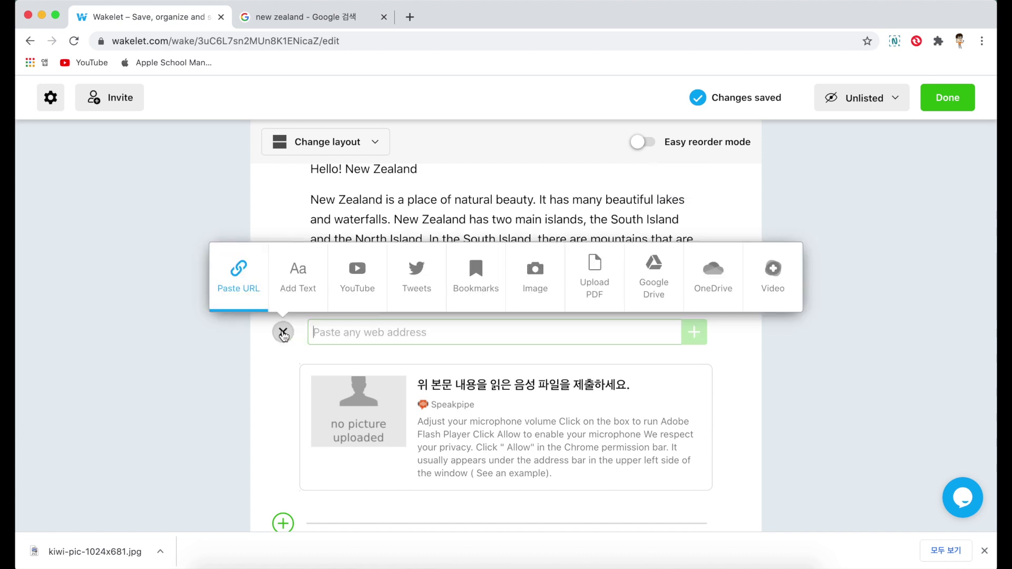
click(275, 386)
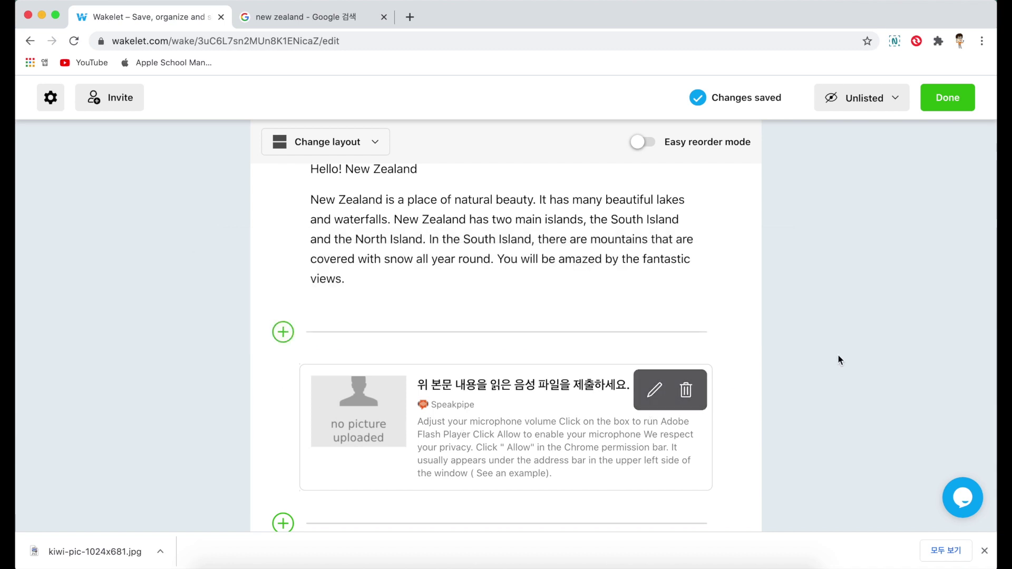
mouse_move(530, 413)
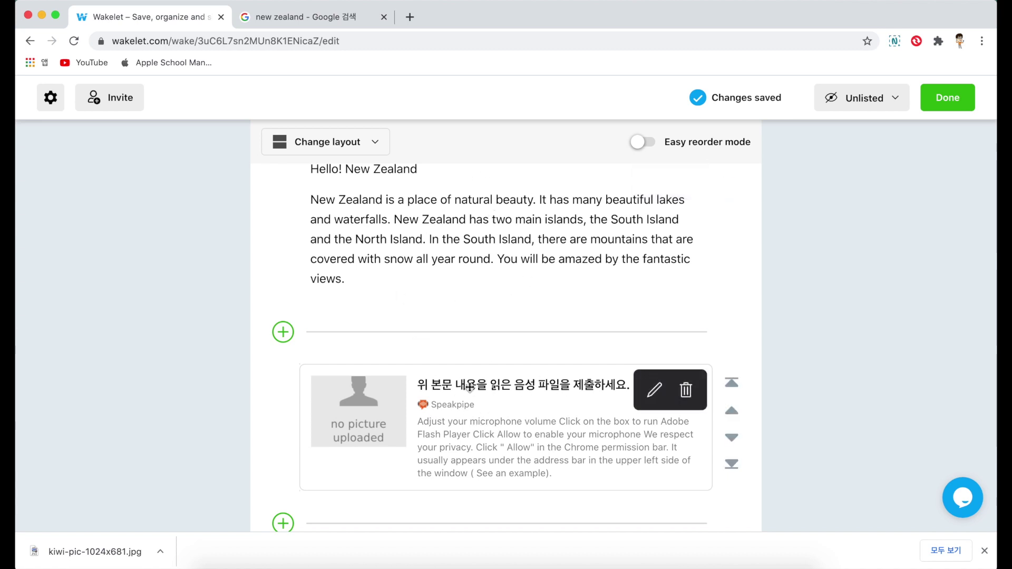
click(283, 333)
click(274, 412)
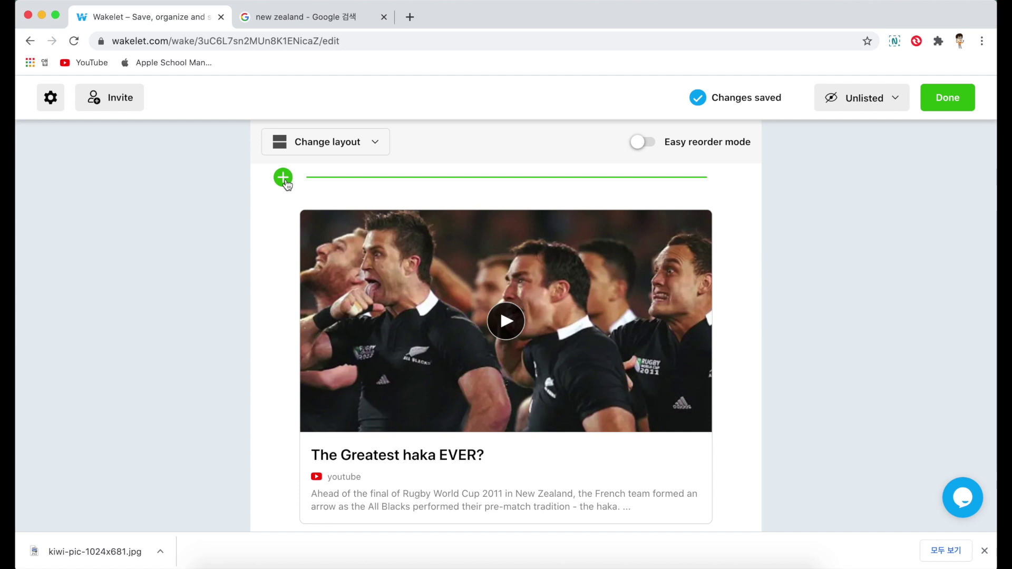
View the content types that can be inserted above "The Greatest haka EVER?" video and between it and the Mentimeter card.
click(285, 182)
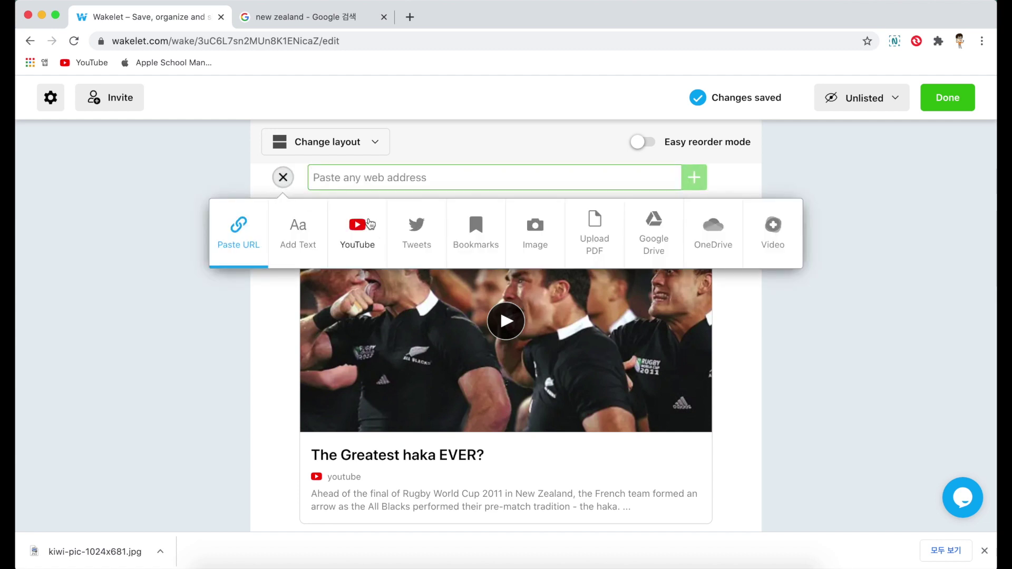
click(280, 343)
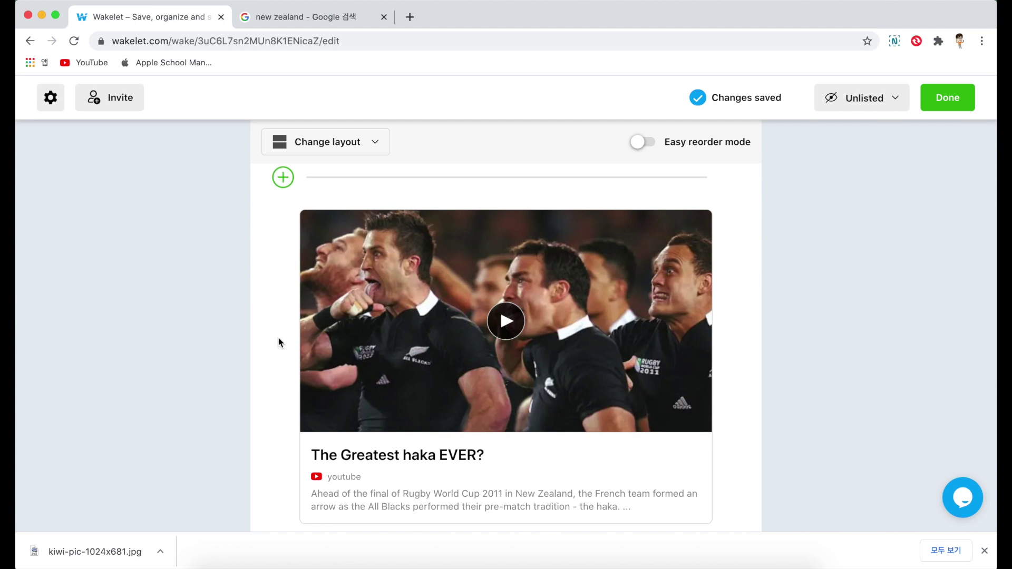
scroll(390, 296, down, 1)
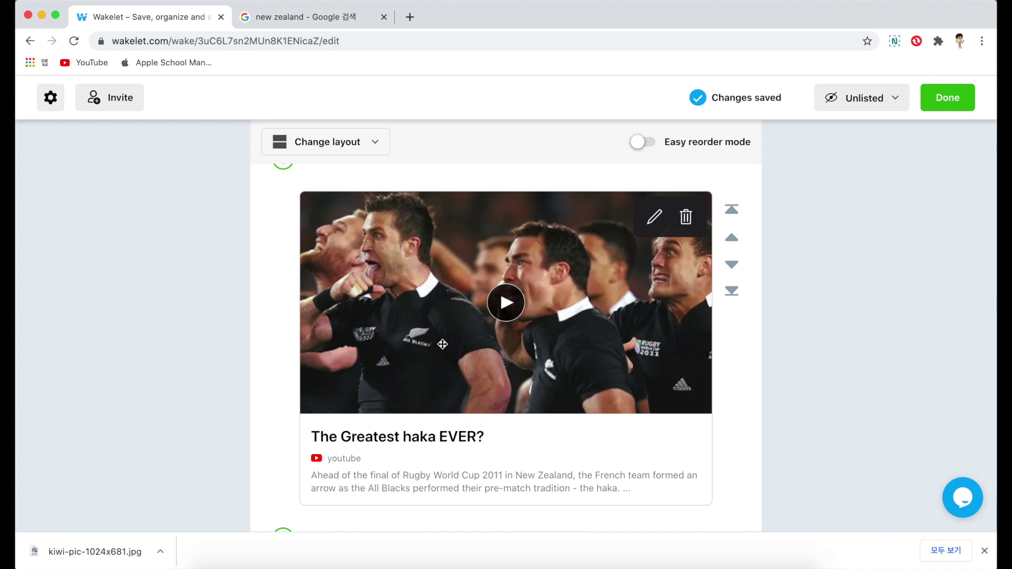
scroll(271, 339, down, 5)
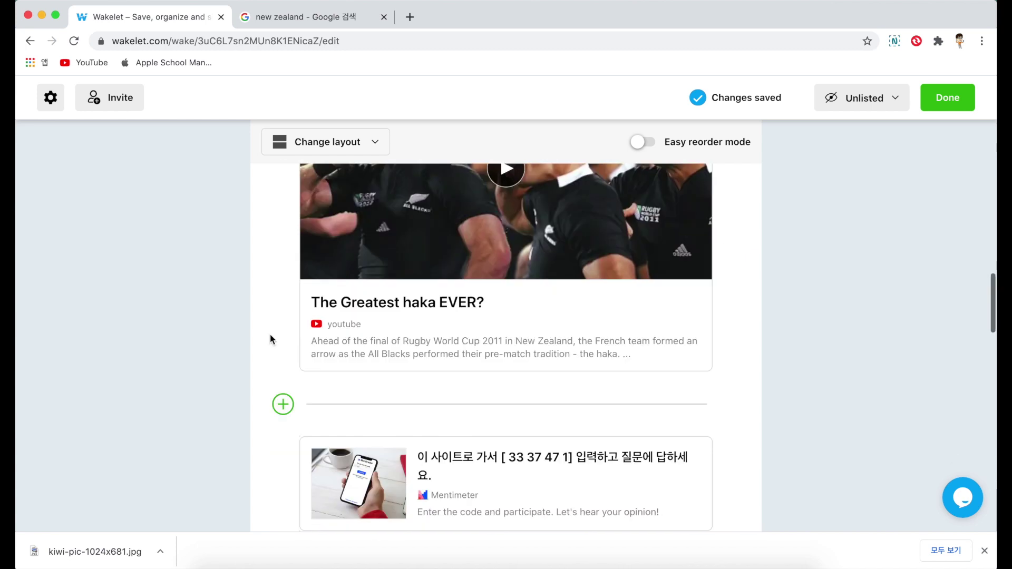
scroll(271, 339, up, 1)
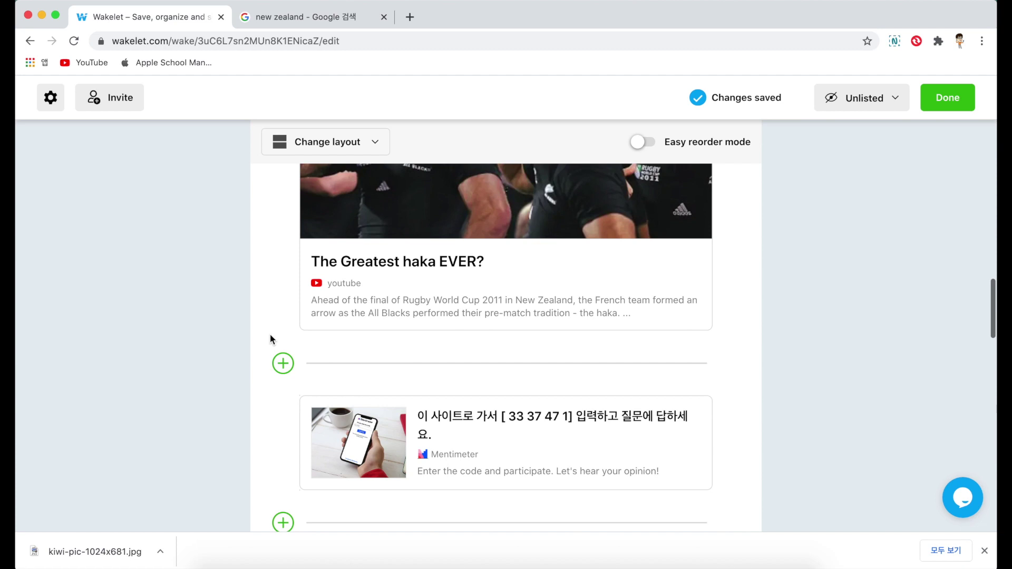
scroll(270, 339, up, 1)
scroll(270, 339, down, 1)
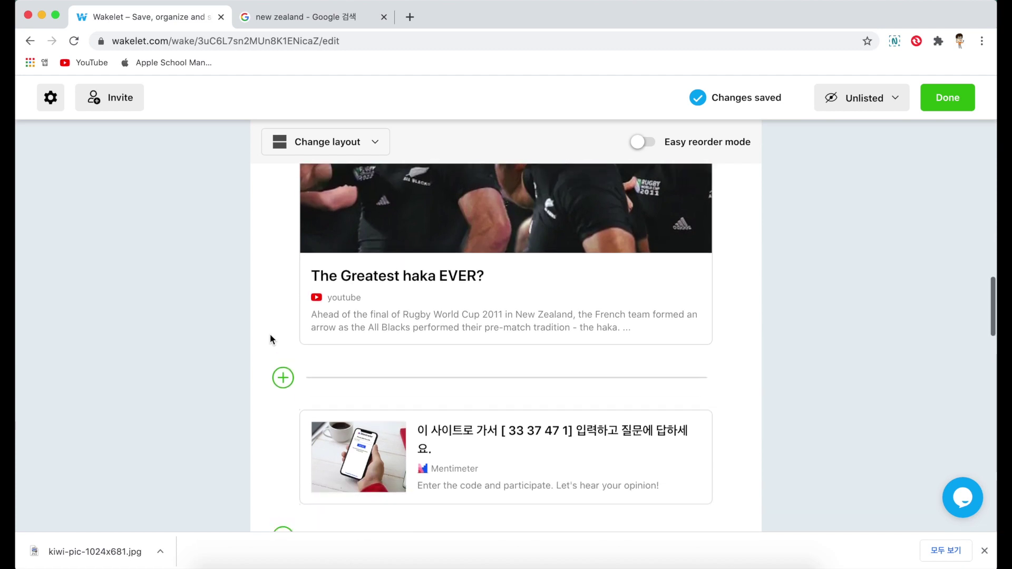
click(283, 378)
click(279, 438)
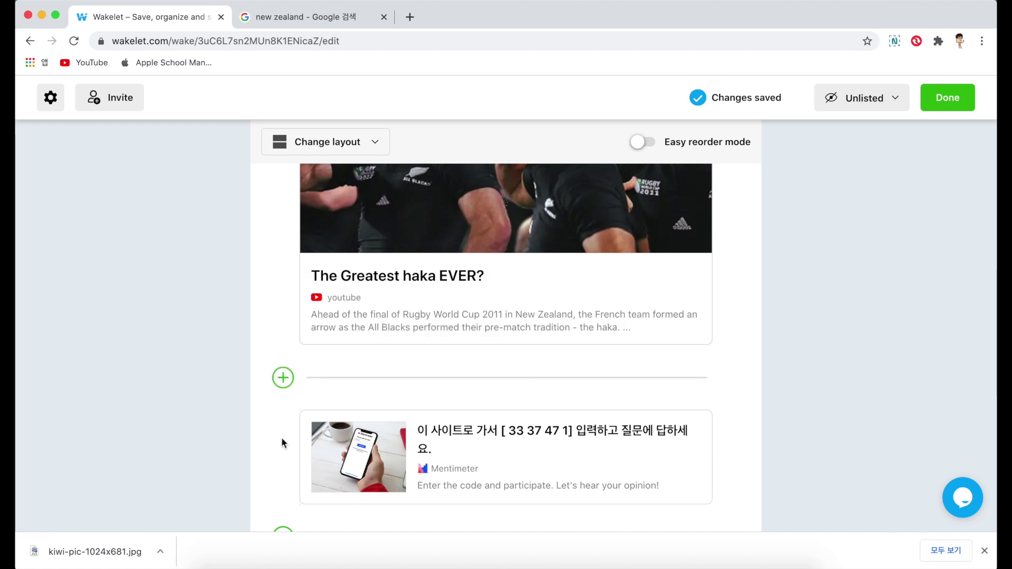
View the content types that can be inserted above the Lesson 6 vocabulary PDF and between it and the Educandy card.
scroll(458, 440, down, 1)
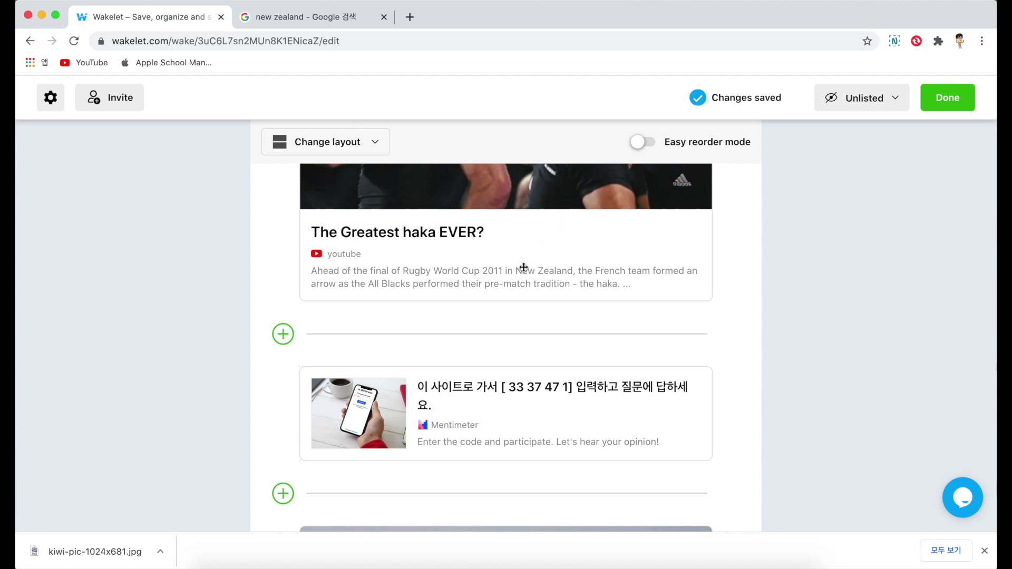
scroll(288, 379, down, 10)
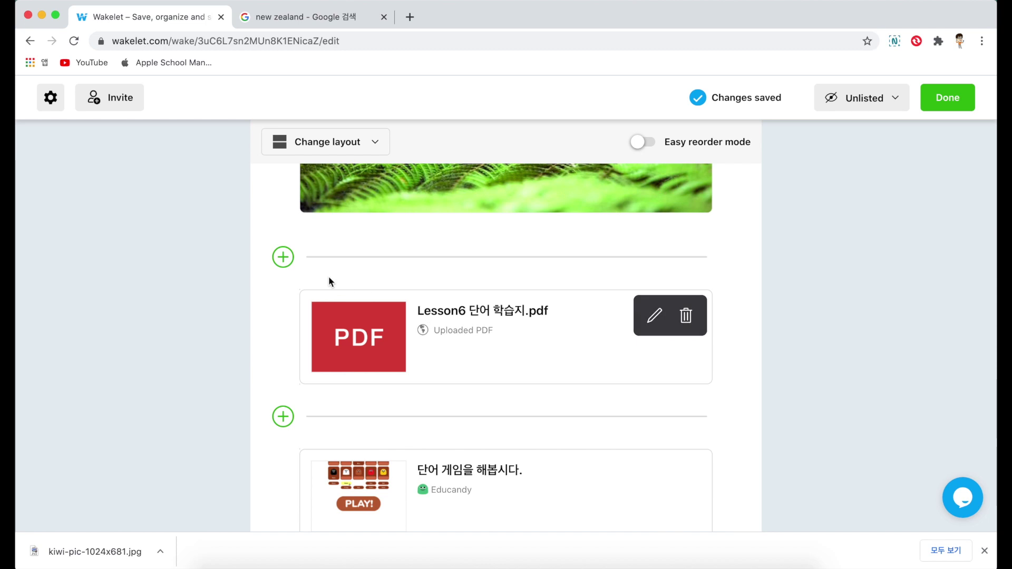
click(283, 257)
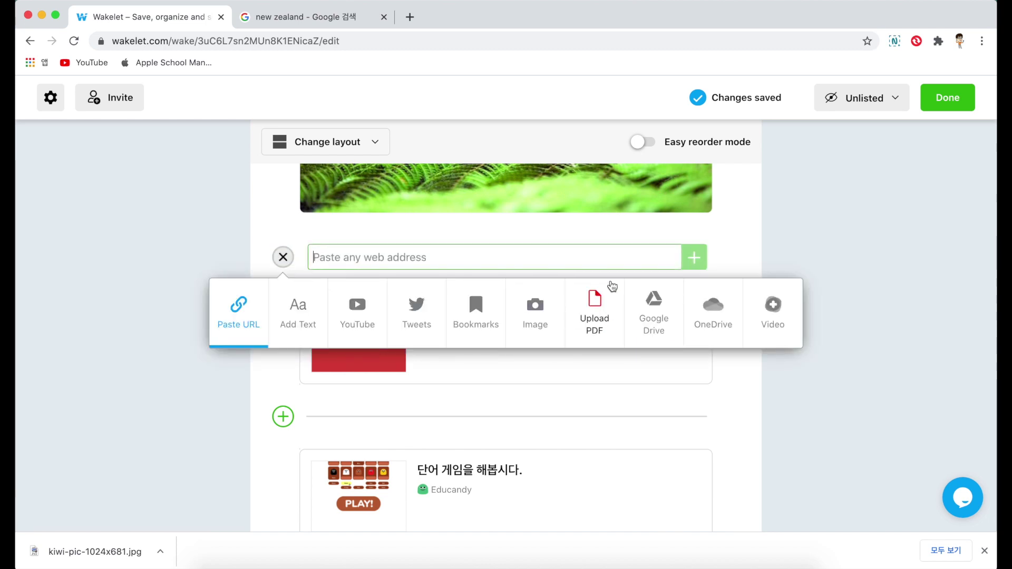
click(734, 240)
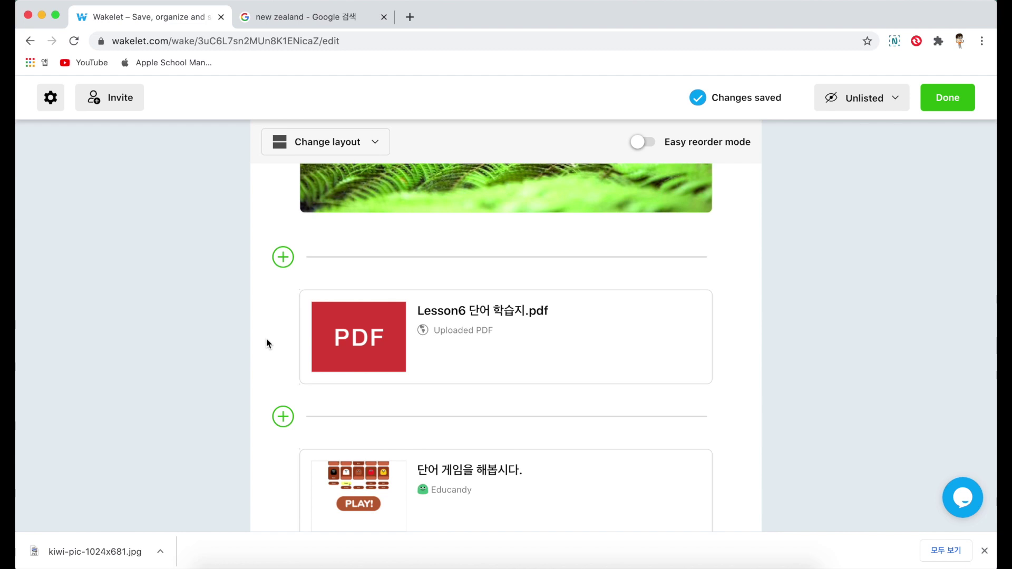
scroll(268, 343, down, 2)
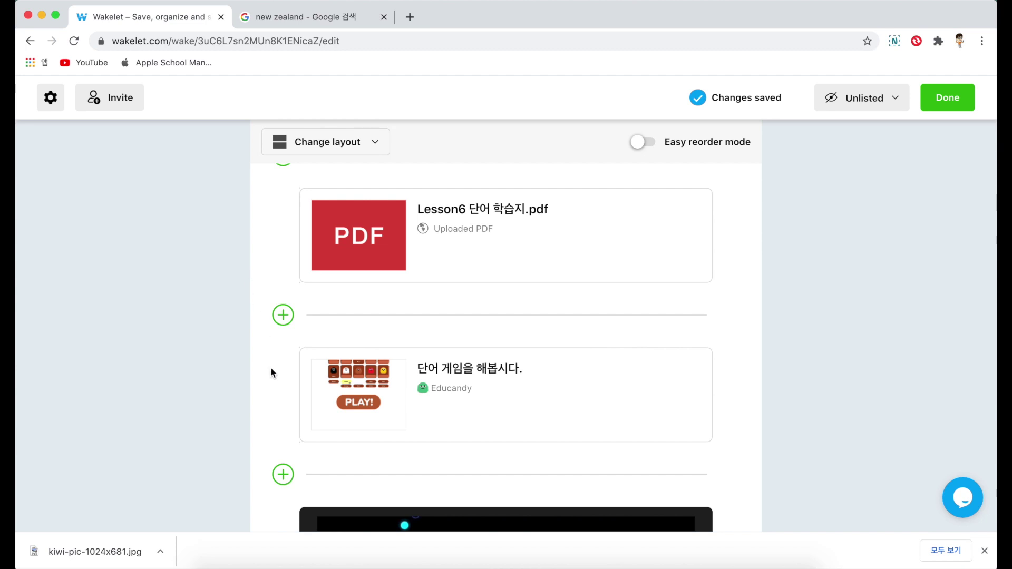
click(284, 315)
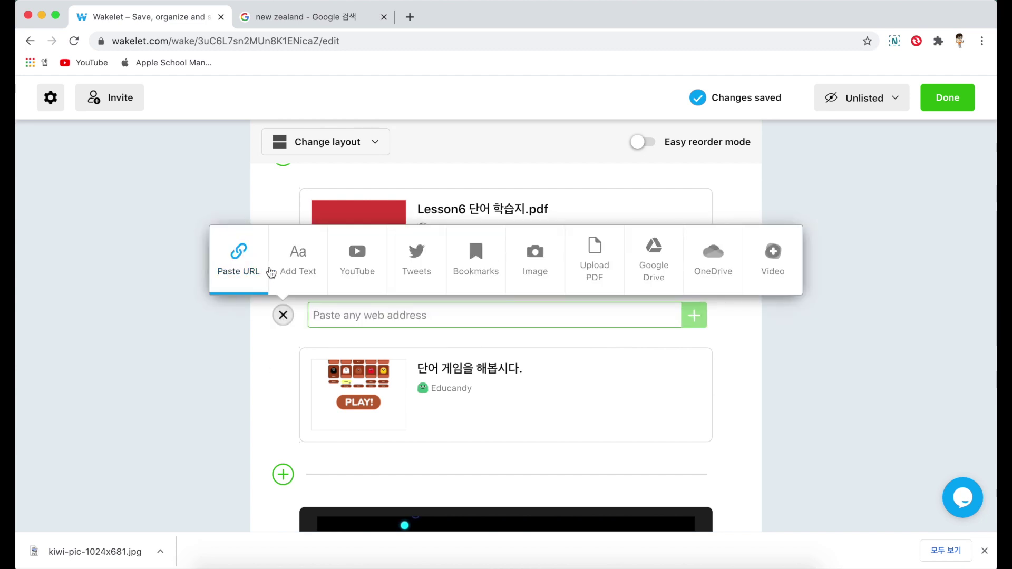
click(272, 413)
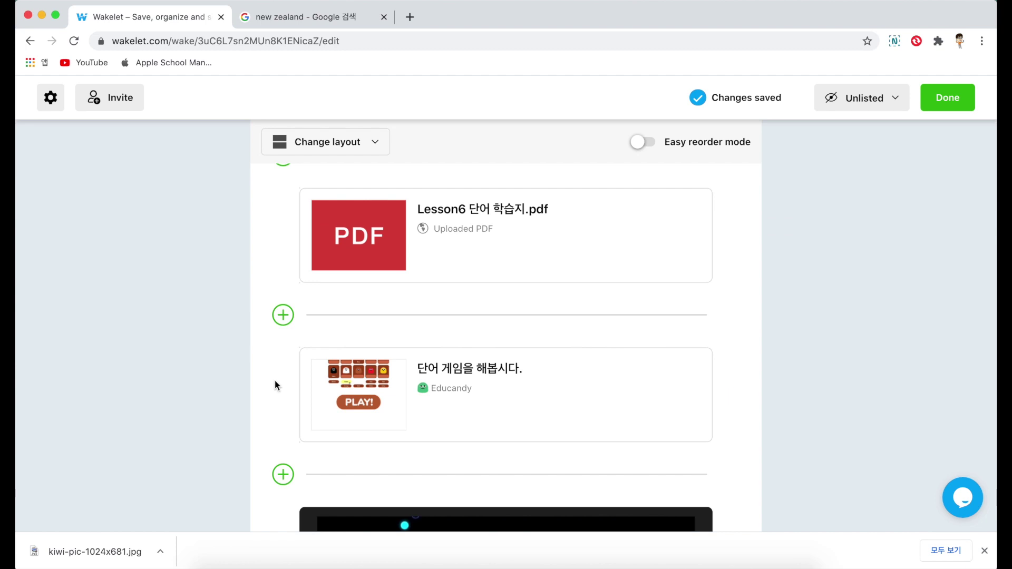
View the content types that can be inserted between the Educandy card and the last video.
mouse_move(467, 383)
scroll(258, 381, down, 5)
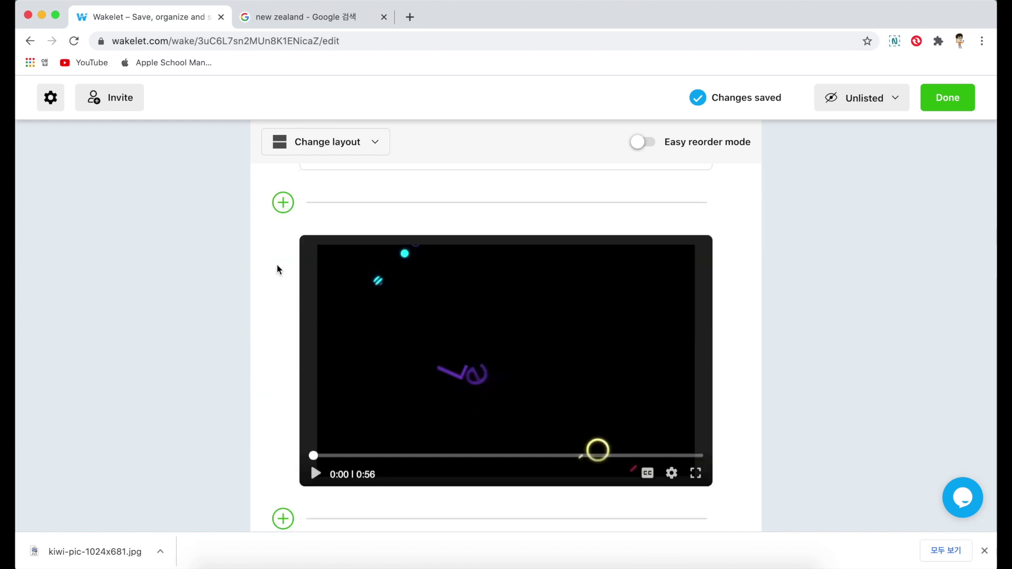
click(282, 203)
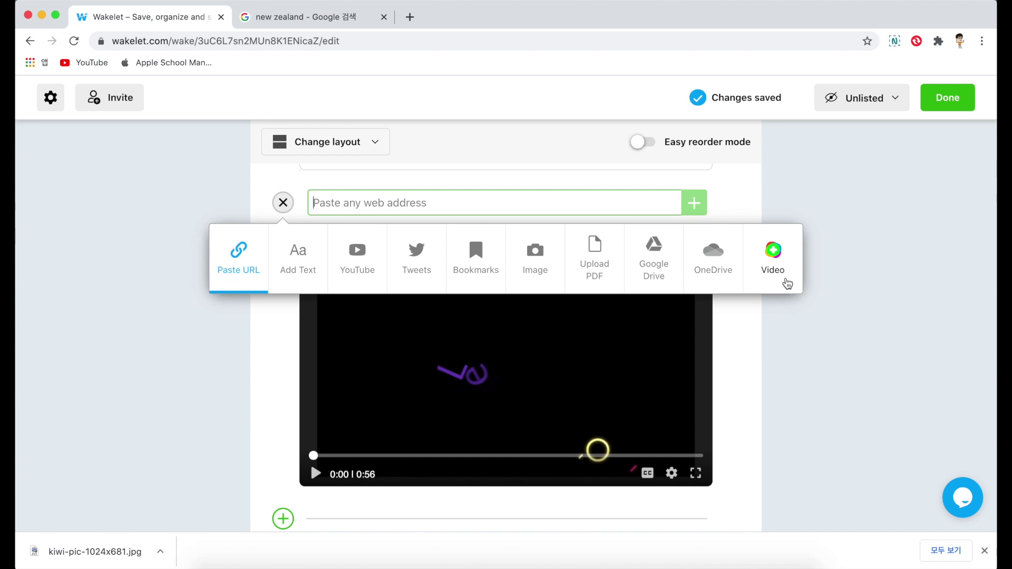
click(748, 333)
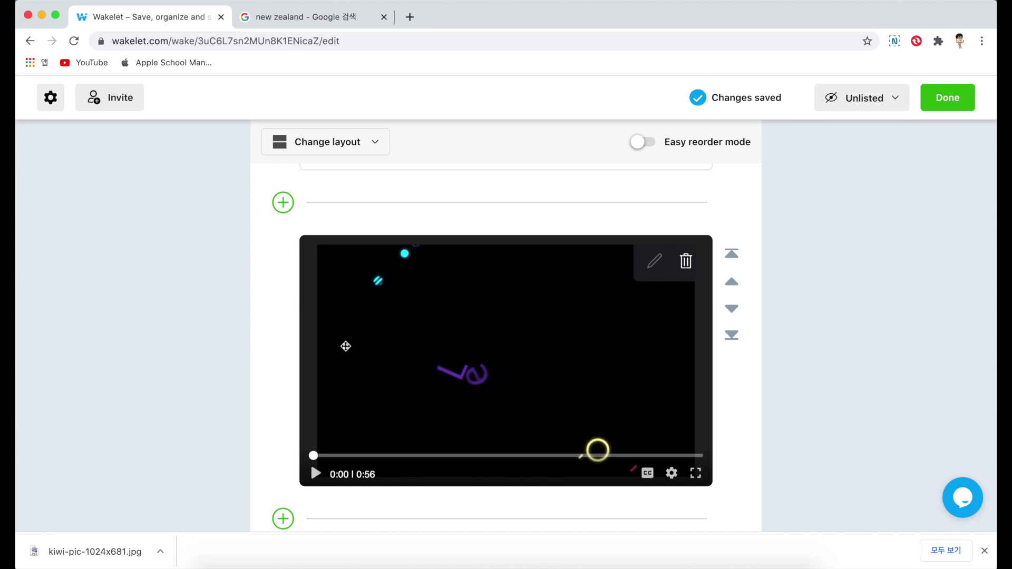
Start adding a new video item below the last video with the Shorts recorder.
scroll(279, 336, down, 2)
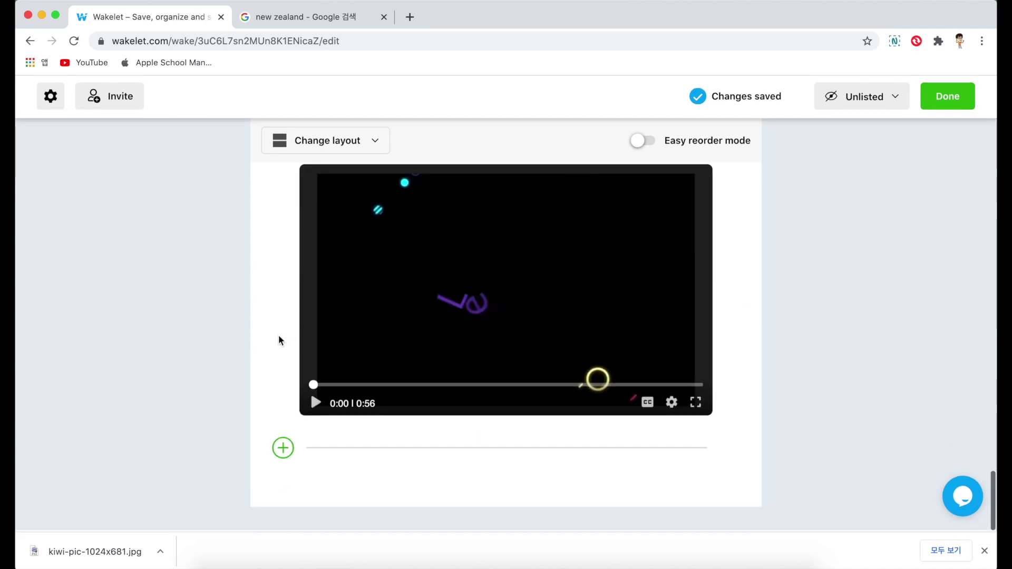
click(283, 467)
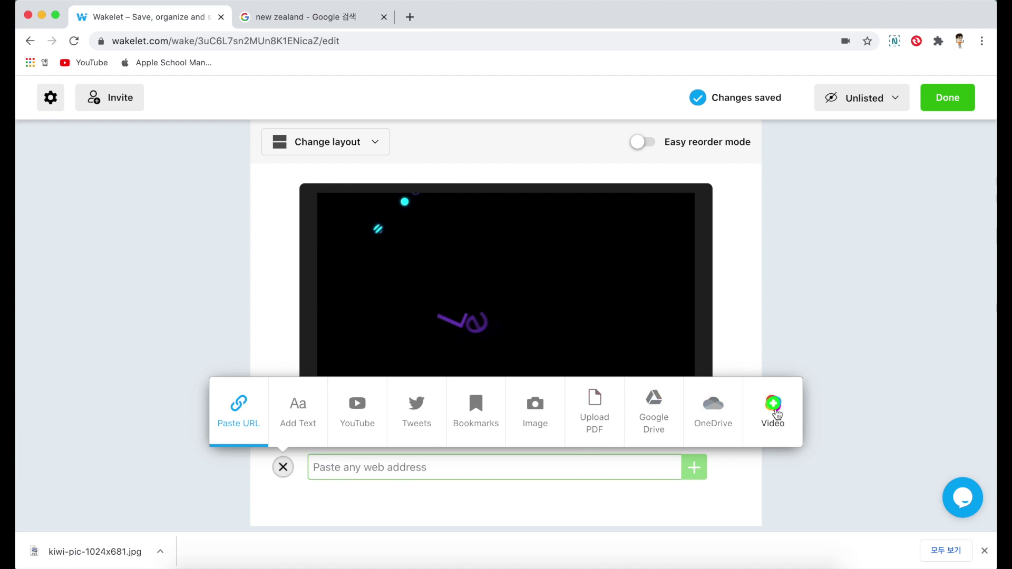
click(773, 409)
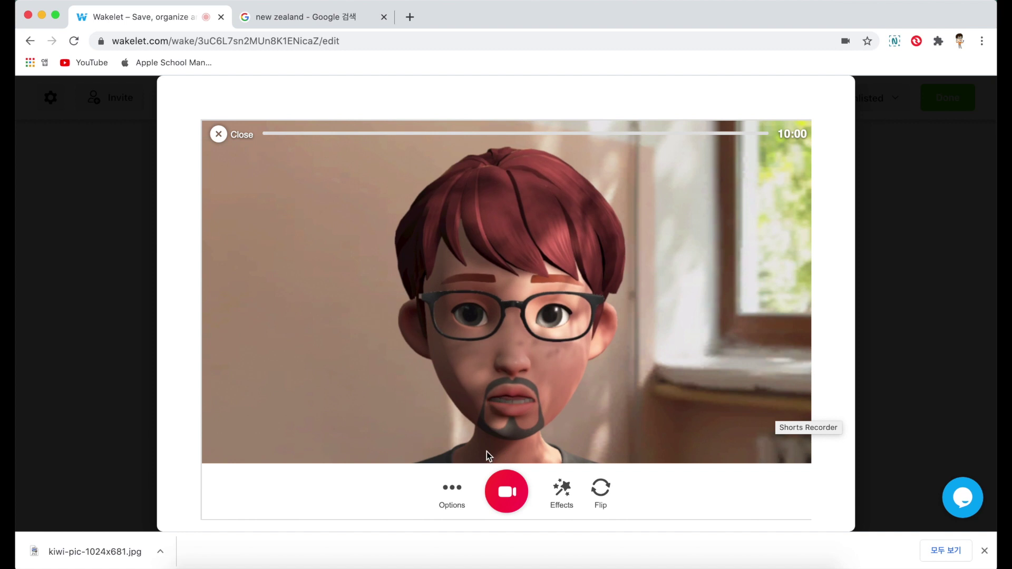
Mirror the camera video in the recorder options, and check the page for uploading a clip.
click(453, 490)
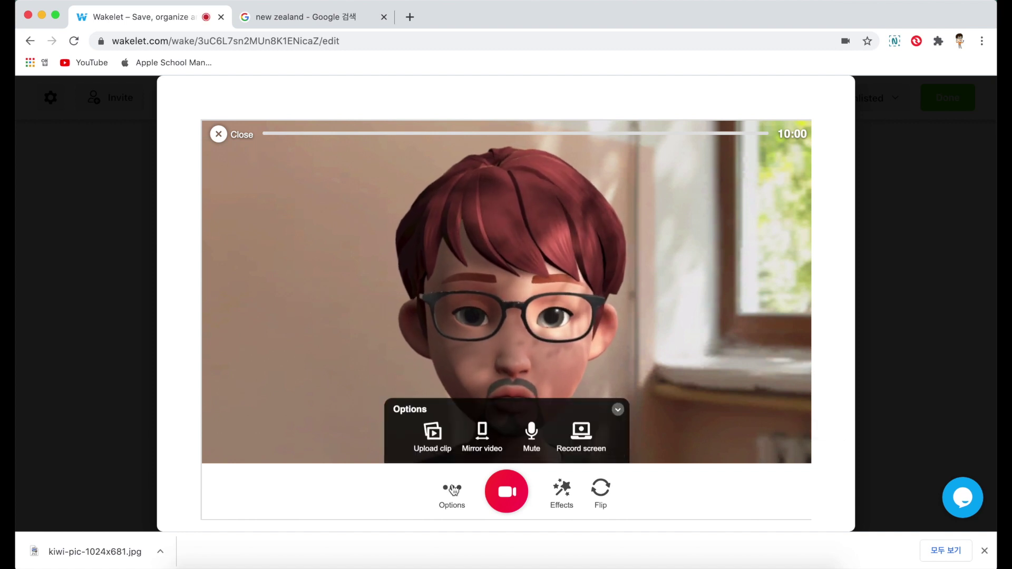
click(481, 440)
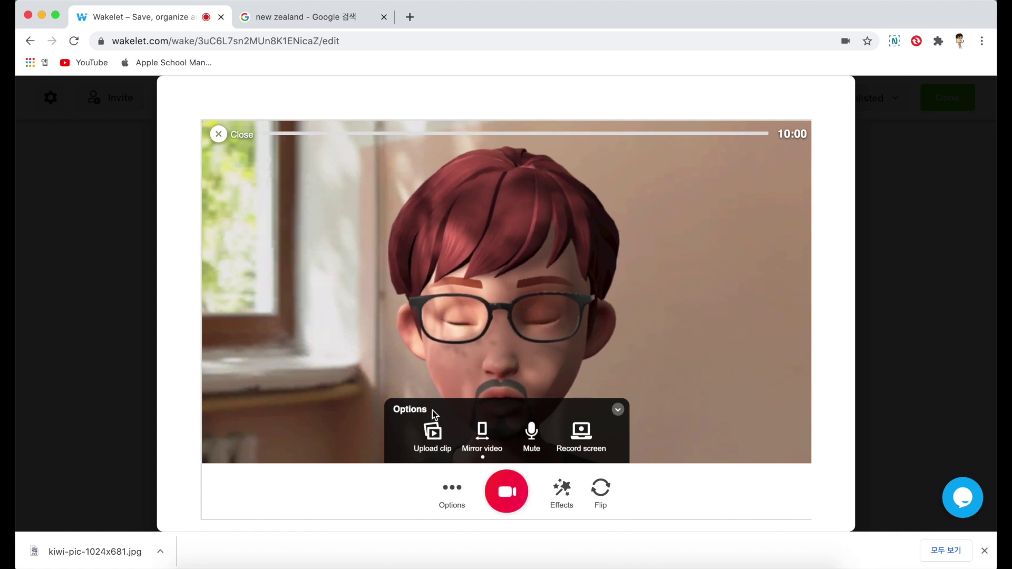
click(433, 433)
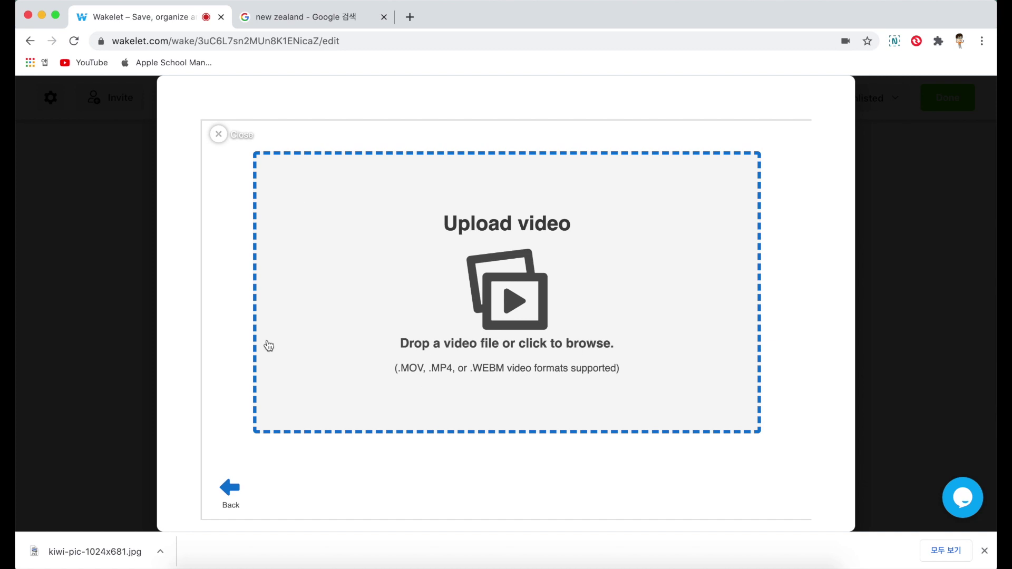
click(232, 488)
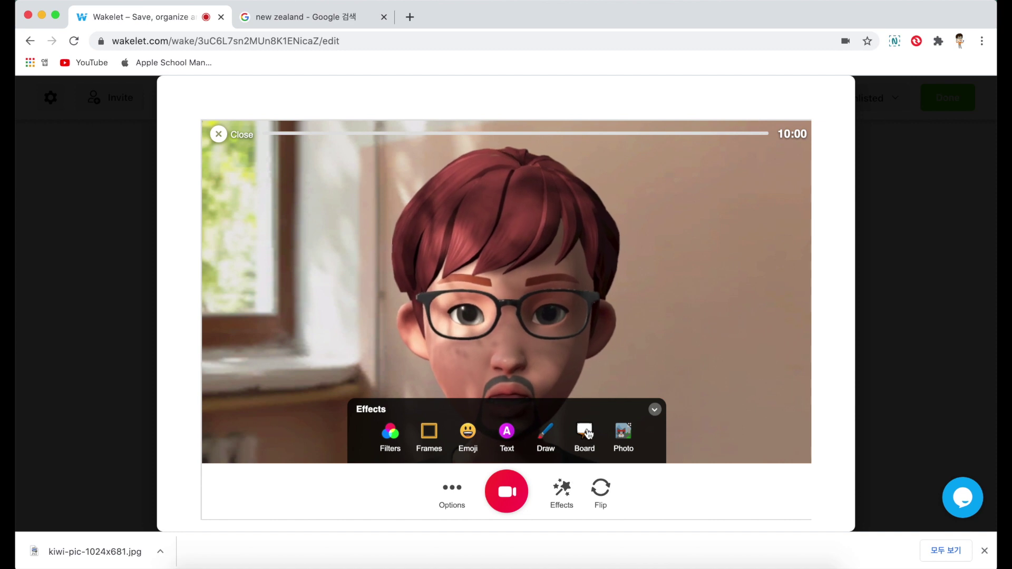
Add a plain white board effect and set the split screen so the camera fills about a quarter of the frame.
click(590, 437)
click(433, 397)
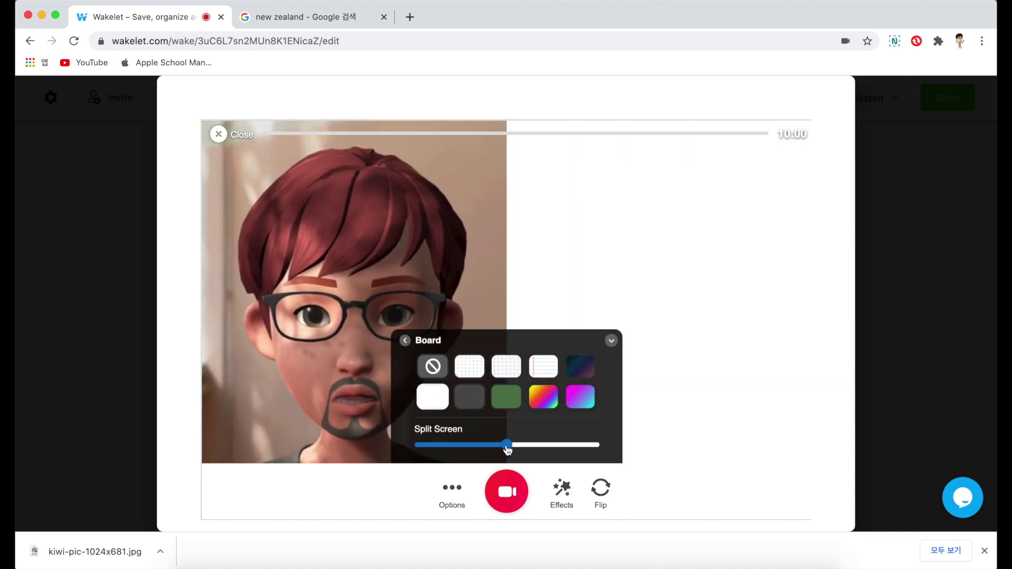
drag(500, 446, 461, 448)
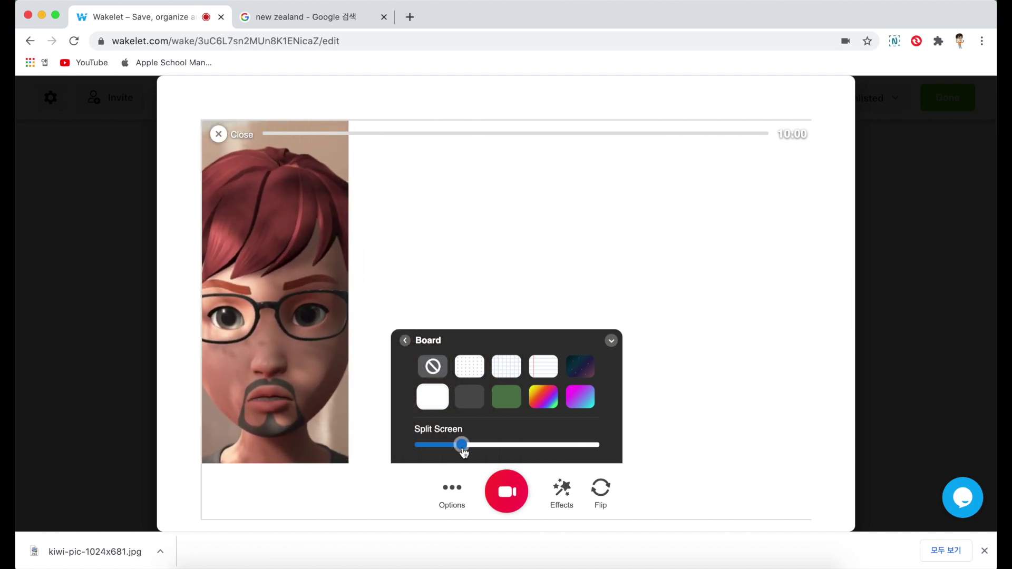
Draw two freehand cyan scribbles on the white board with the Draw effect.
click(405, 342)
click(546, 435)
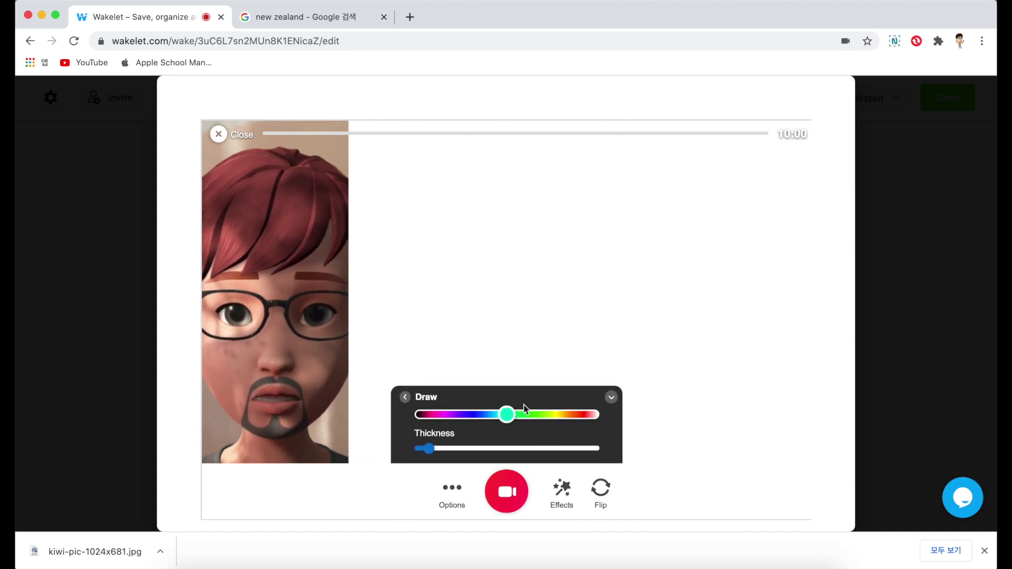
mouse_move(417, 302)
mouse_down()
mouse_move(536, 260)
mouse_move(613, 284)
mouse_up()
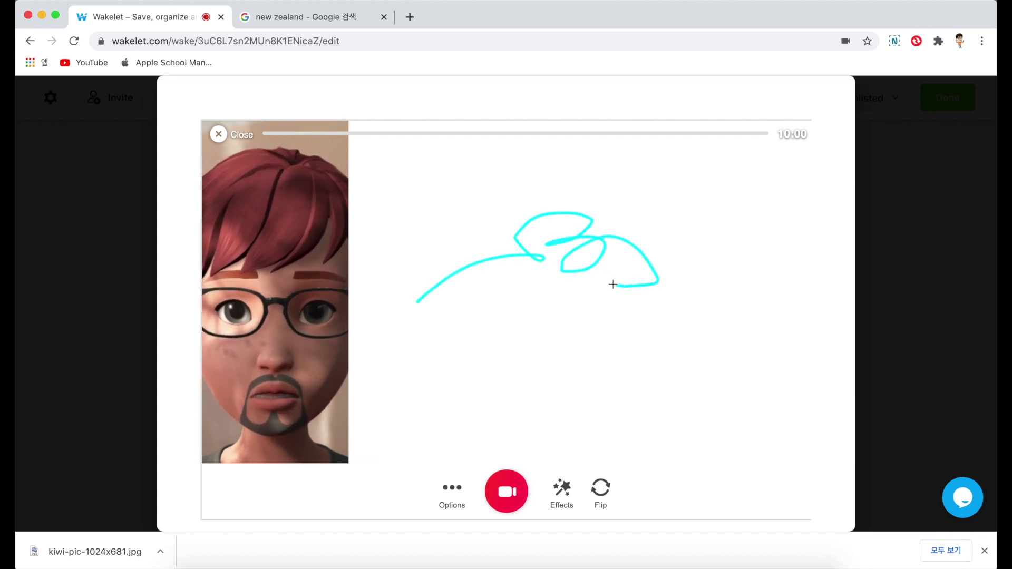
mouse_move(432, 233)
mouse_down()
mouse_move(685, 240)
mouse_move(606, 300)
mouse_move(633, 304)
mouse_up()
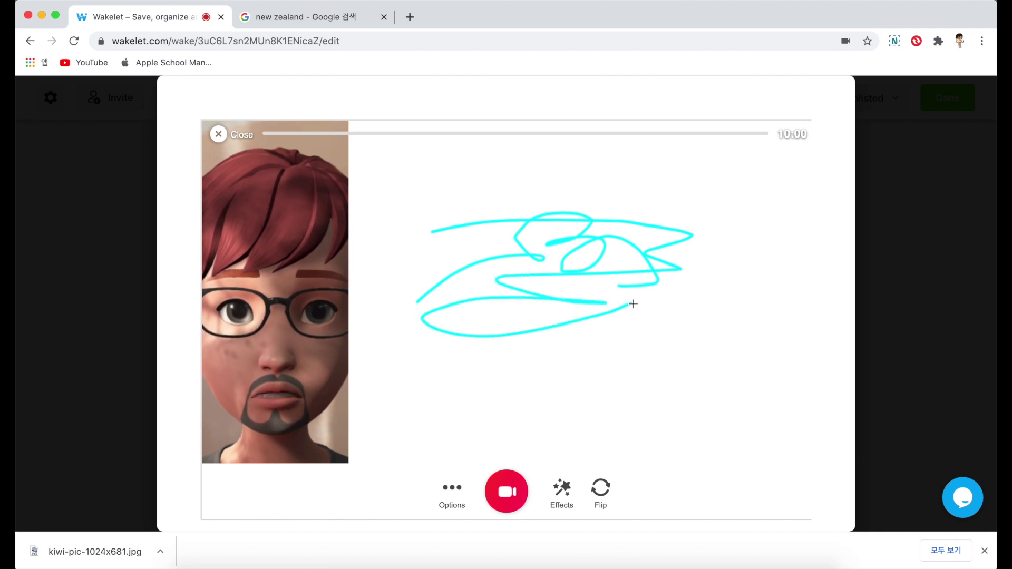
Start recording and shift the larger cyan scribble slightly right and down on the board.
click(508, 493)
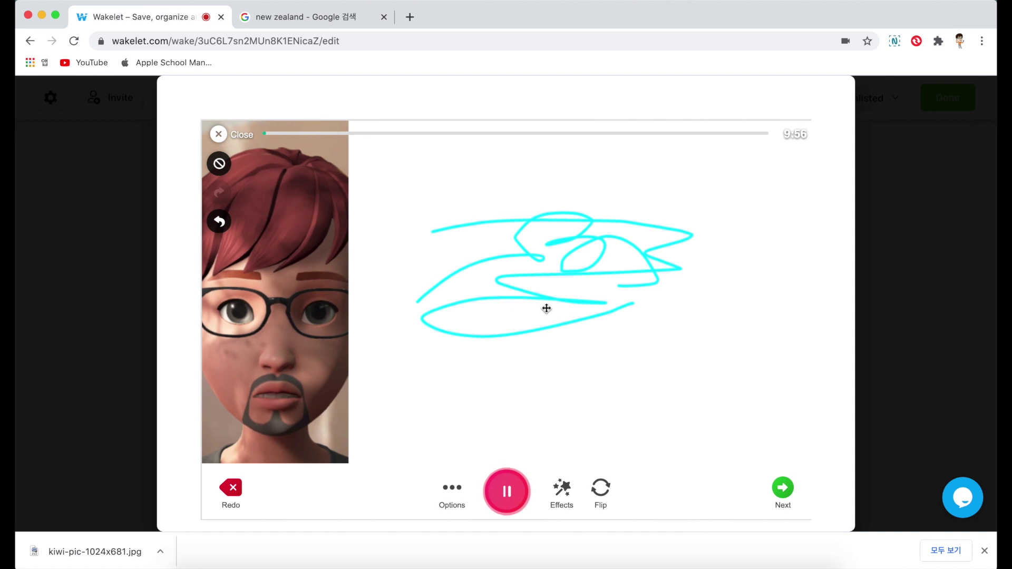
drag(546, 308, 590, 321)
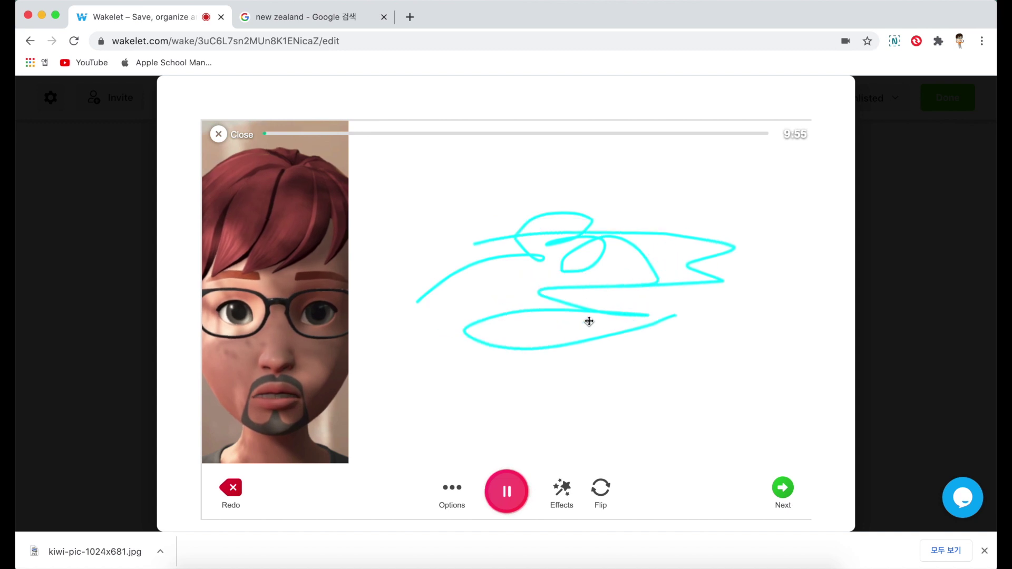
Change the drawing pen to a thicker magenta line and scribble over the cyan strokes while recording.
click(564, 489)
click(546, 433)
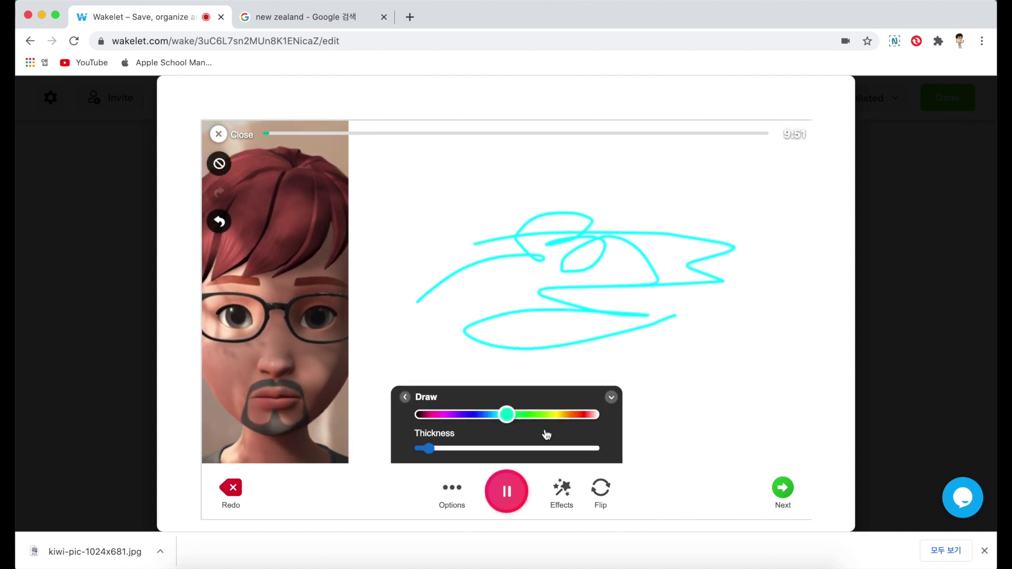
mouse_move(506, 417)
mouse_down()
mouse_move(422, 415)
mouse_move(437, 418)
mouse_up()
drag(432, 452, 448, 452)
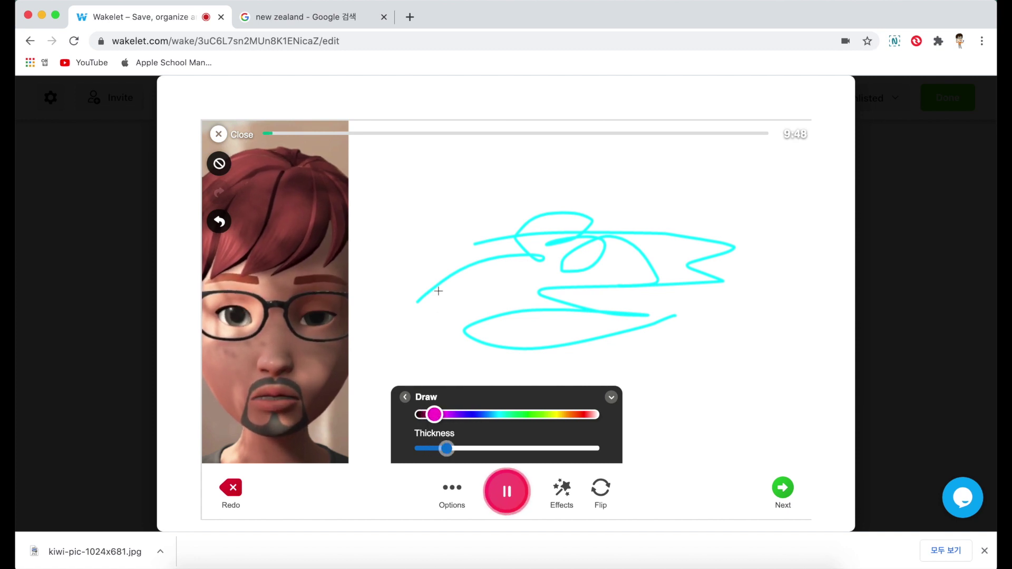
mouse_move(440, 281)
mouse_down()
mouse_move(617, 274)
mouse_move(640, 341)
mouse_move(477, 347)
mouse_up()
mouse_move(627, 354)
mouse_down()
mouse_move(698, 326)
mouse_move(559, 208)
mouse_move(493, 334)
mouse_move(592, 349)
mouse_up()
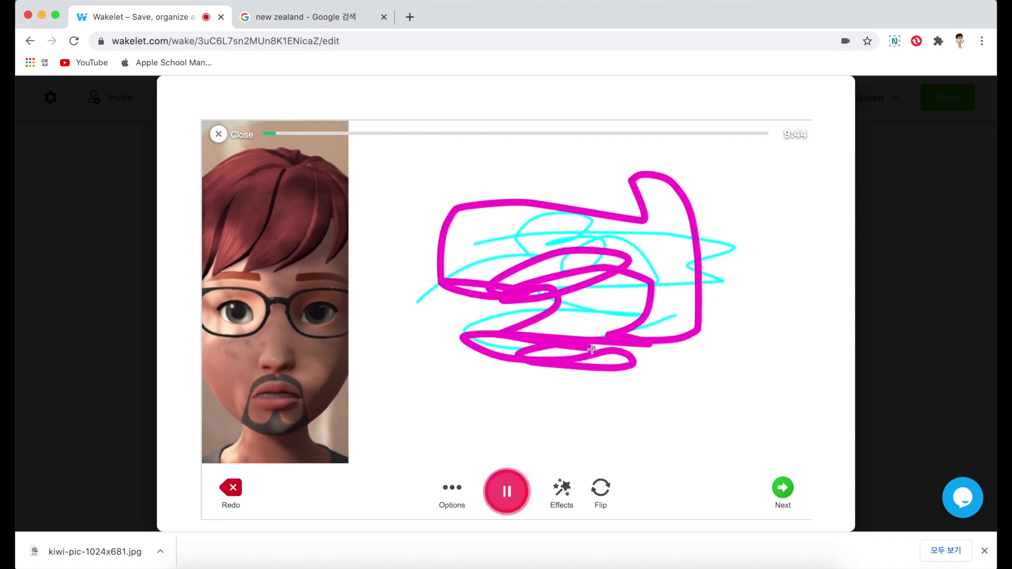
Pause the recording and open the recorded clip for trimming with its playback paused.
click(508, 493)
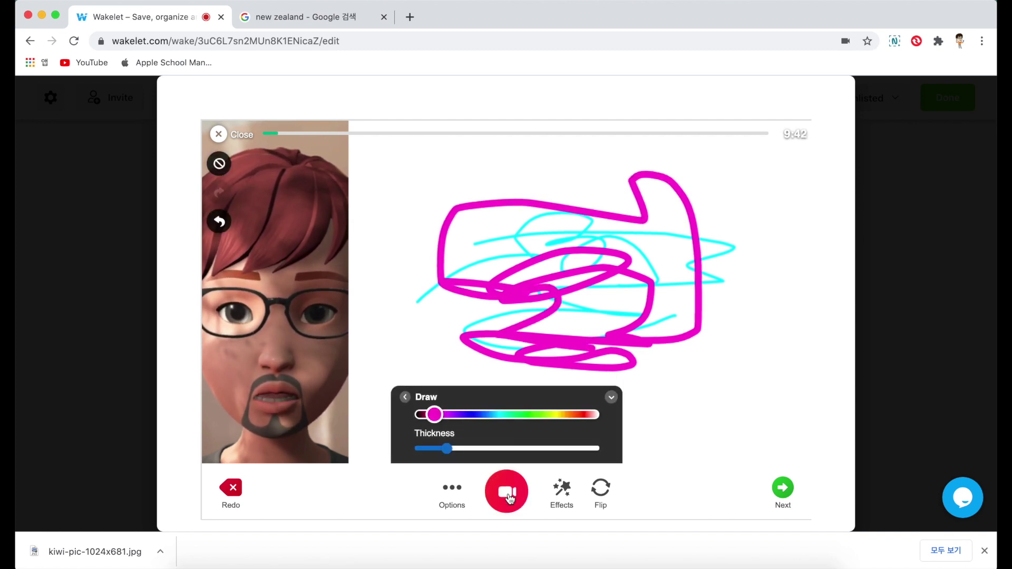
click(787, 493)
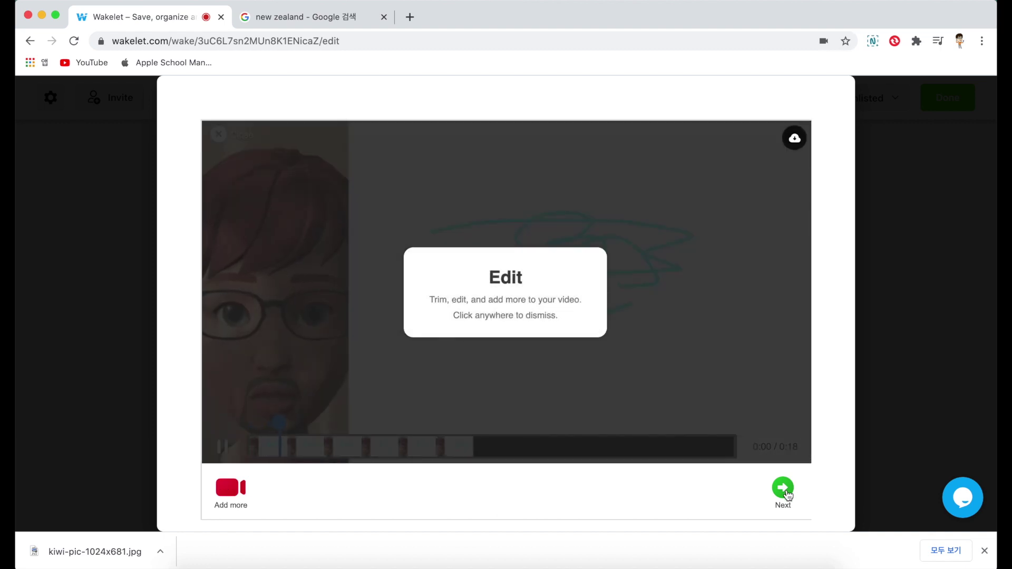
click(255, 434)
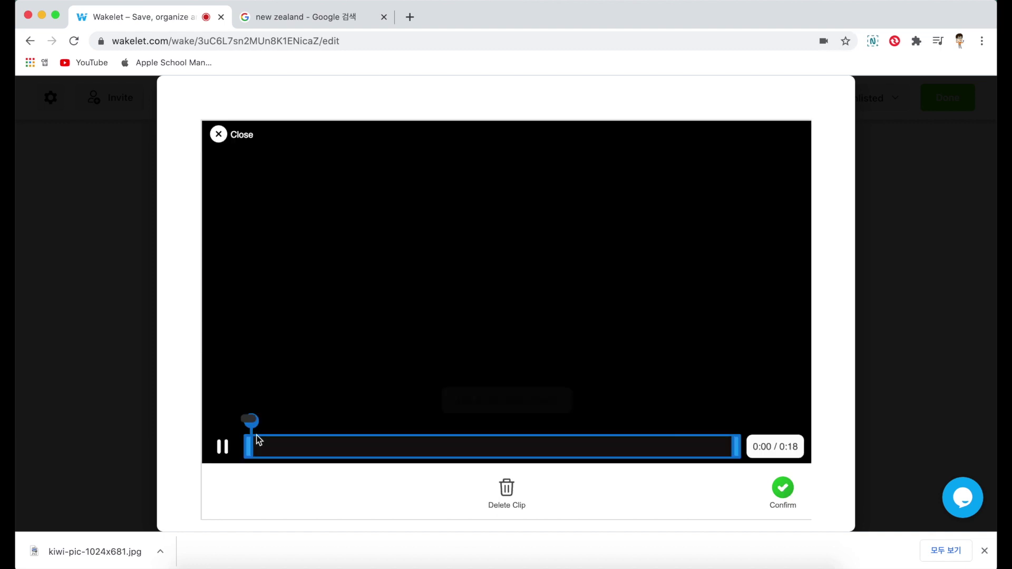
click(222, 448)
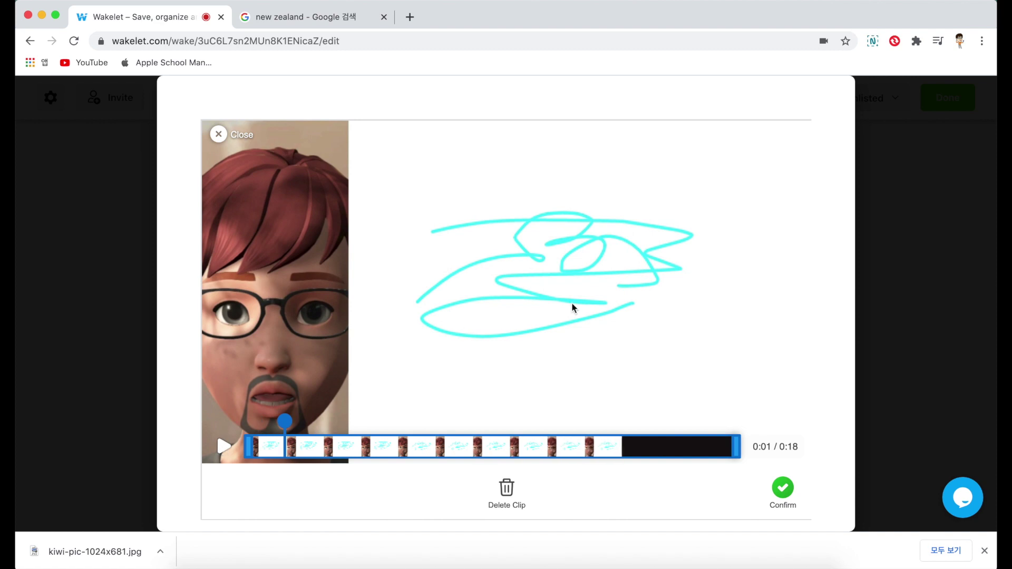
Trim the start and end of the clip to a length of about 14 seconds, and pause the preview.
drag(250, 444, 297, 445)
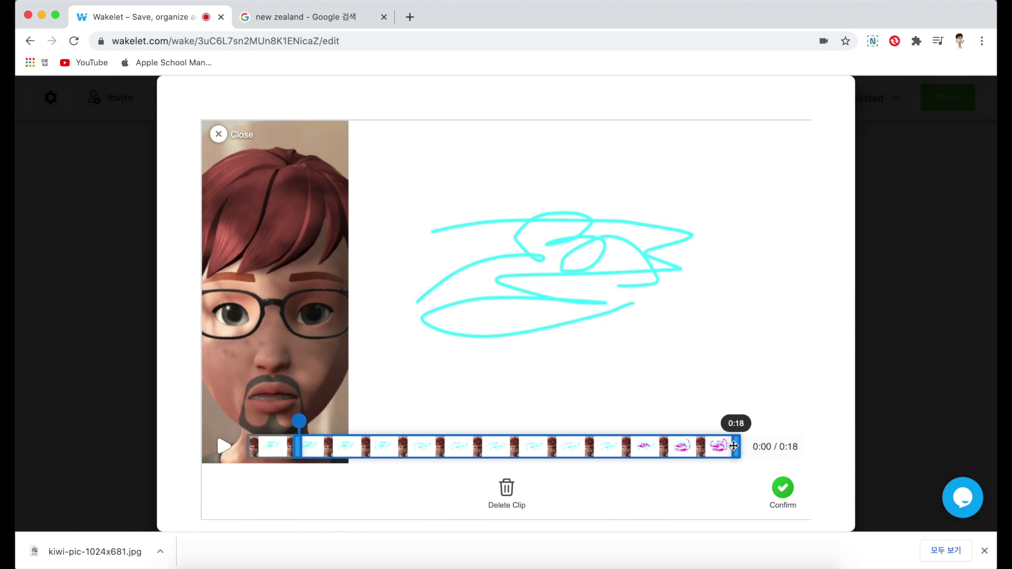
drag(732, 449, 690, 443)
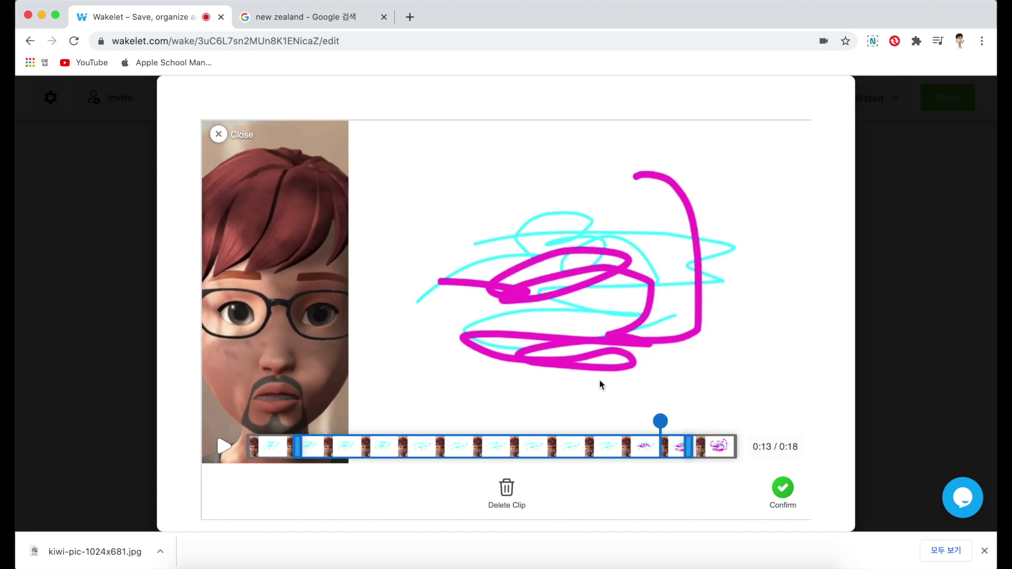
click(783, 489)
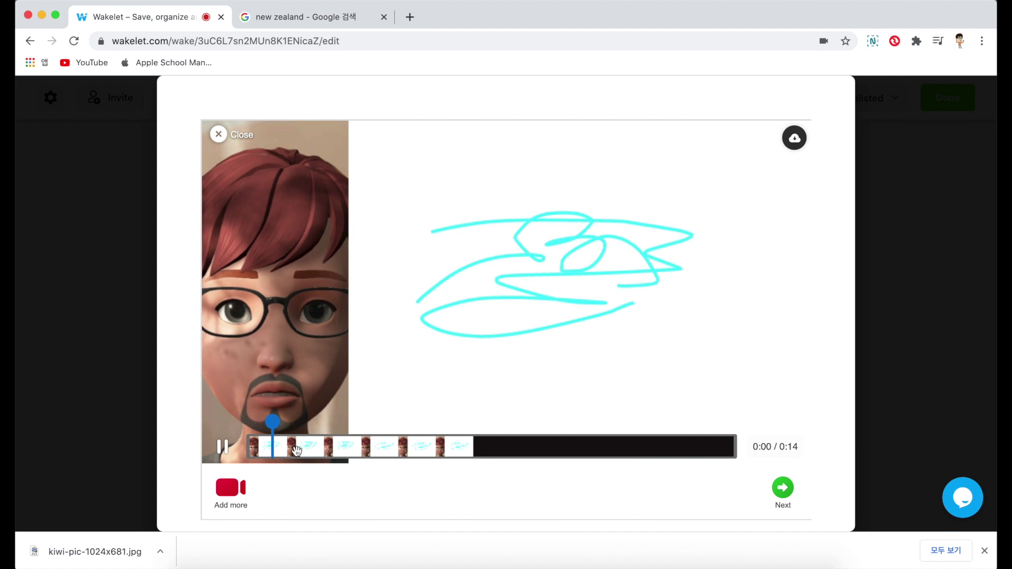
click(226, 447)
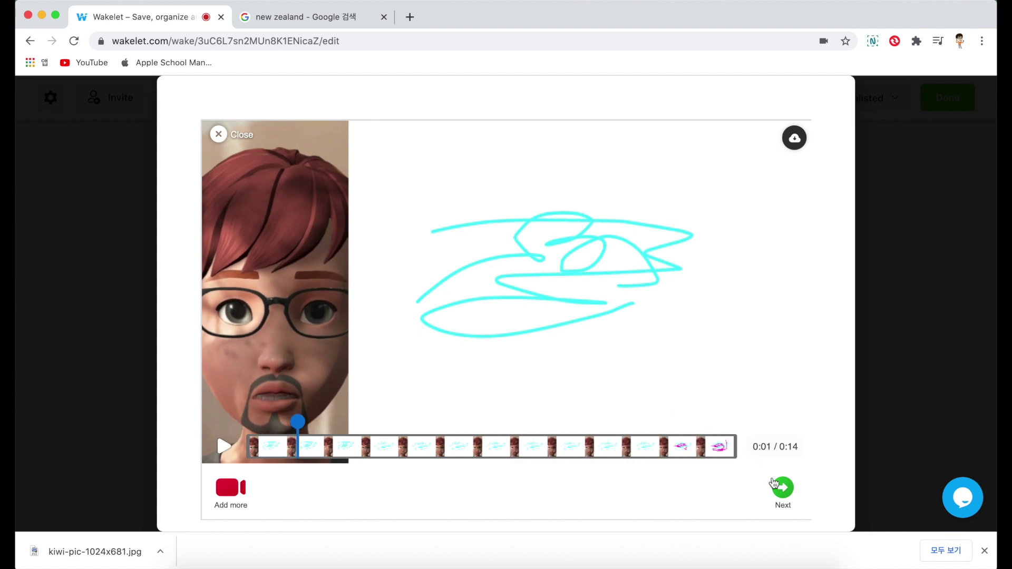
Accept the trimmed clip, keep its current frame as the cover photo, and upload the video to the collection.
click(784, 491)
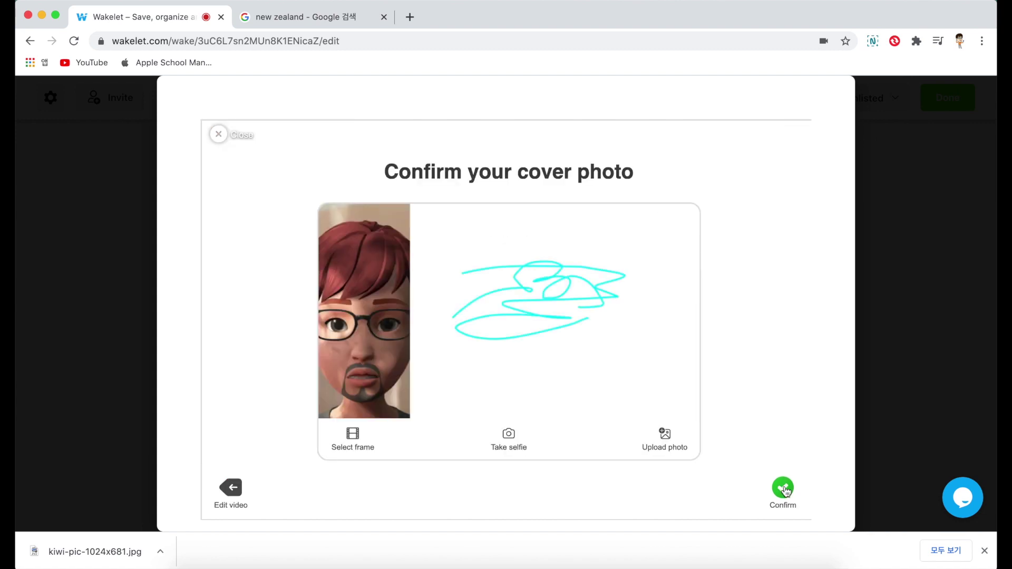
click(784, 490)
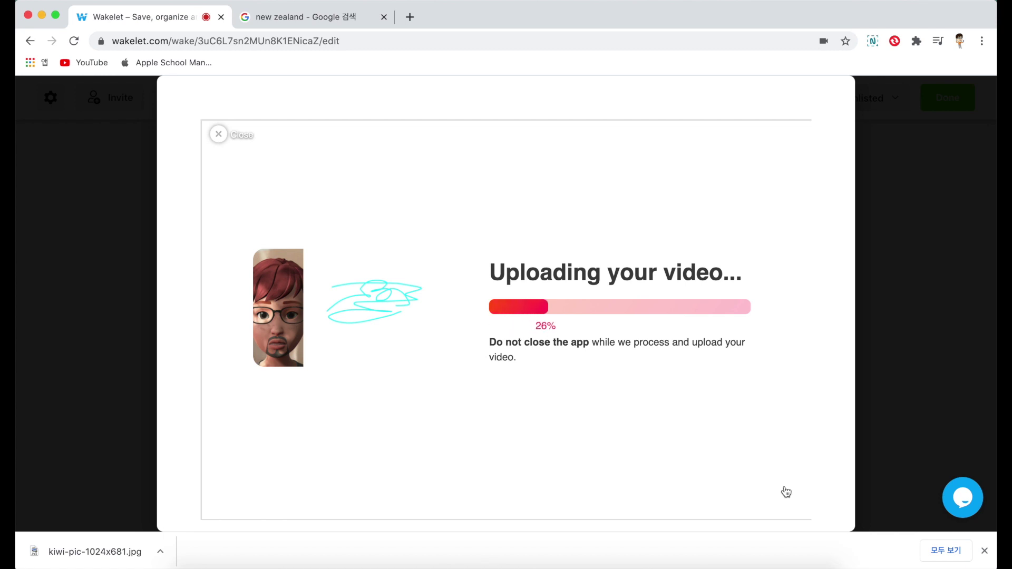
scroll(730, 451, down, 1)
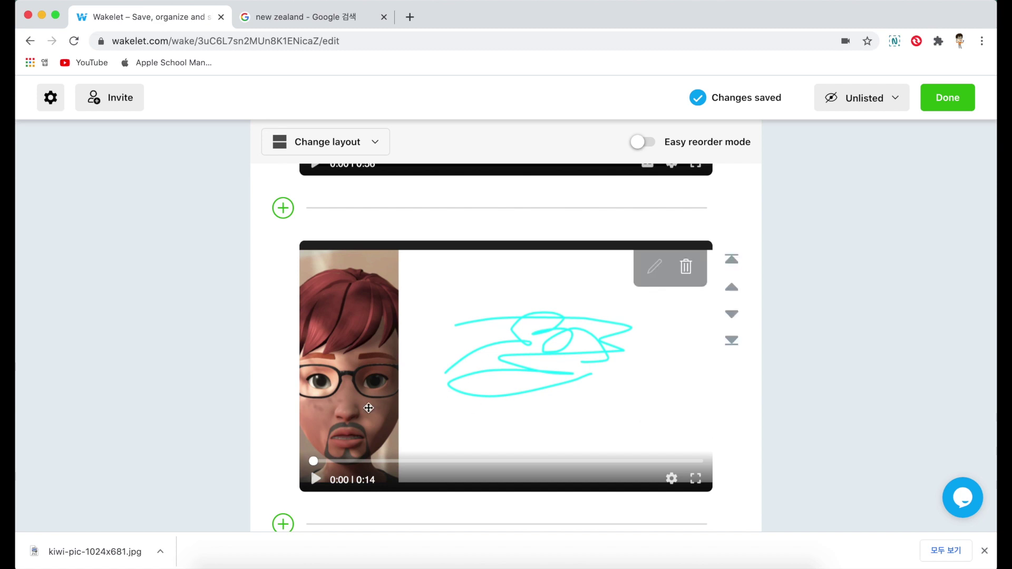
Add another video below the uploaded one and start a screen recording of the "new zealand - Google 검색" Chrome tab.
click(283, 524)
click(772, 471)
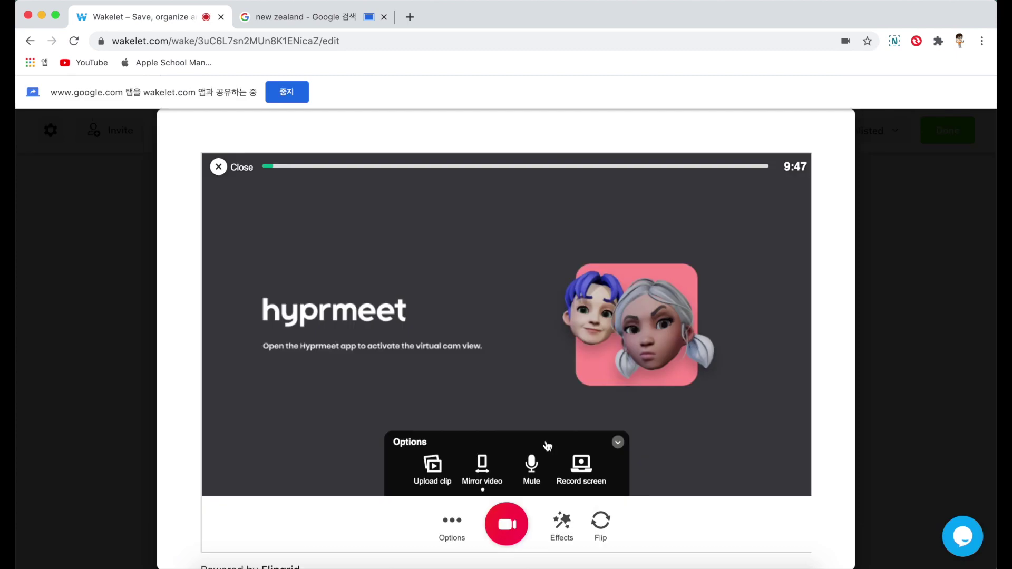
click(582, 467)
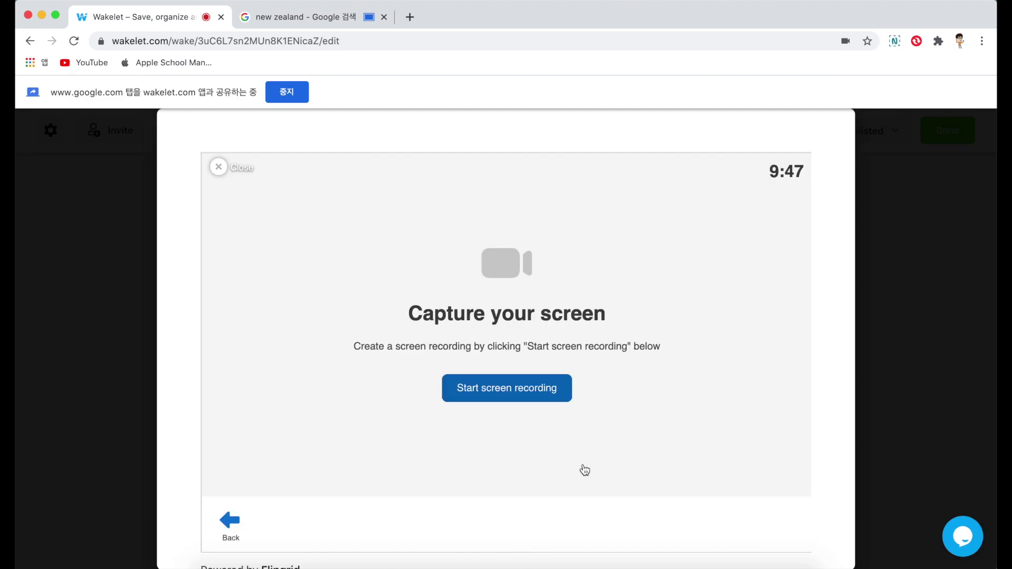
click(492, 393)
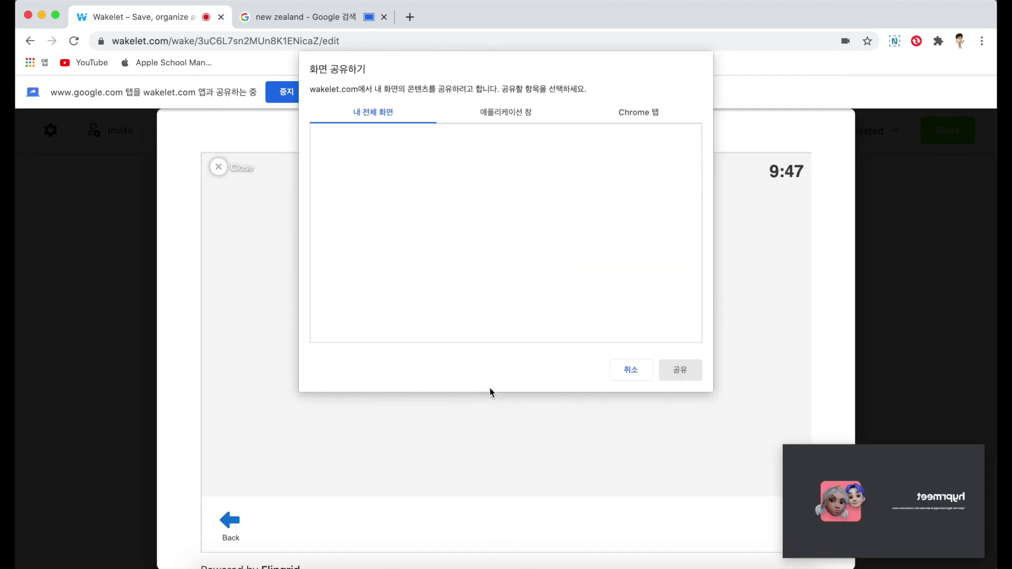
click(631, 112)
click(433, 160)
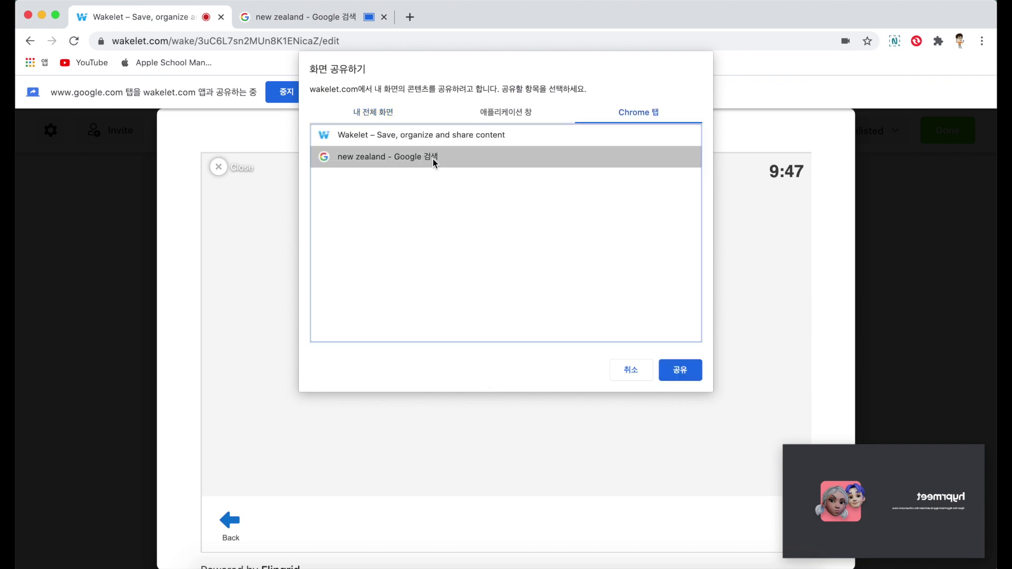
click(678, 371)
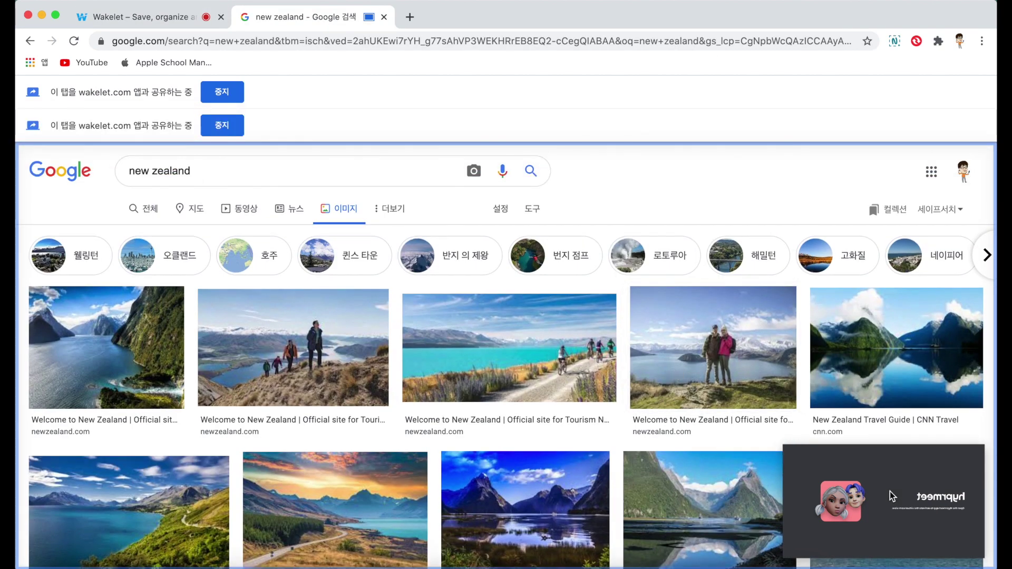
Reposition and close the floating camera preview, return to Wakelet, stop the screen recording and leave the recorder.
drag(890, 491, 169, 39)
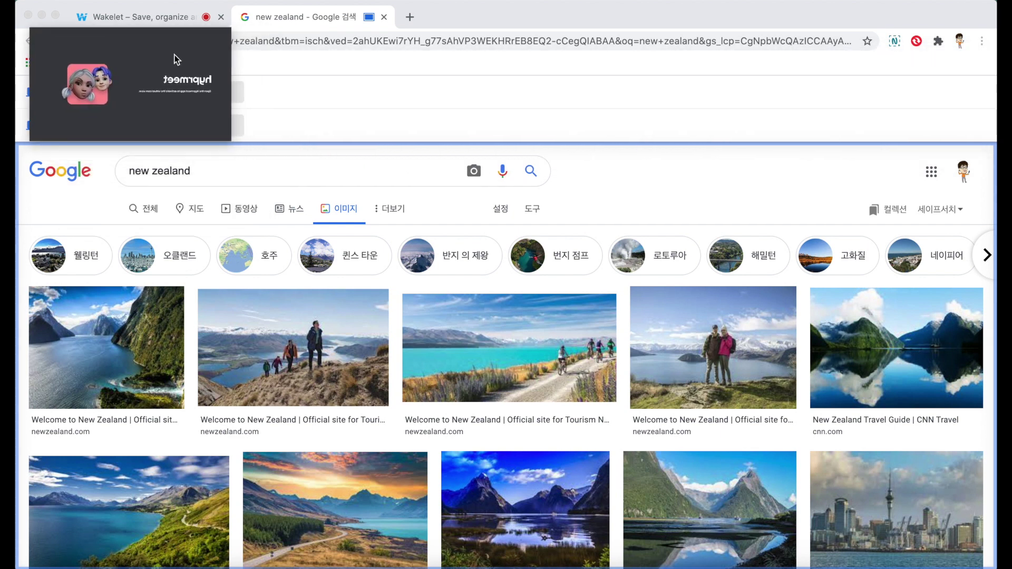
click(221, 36)
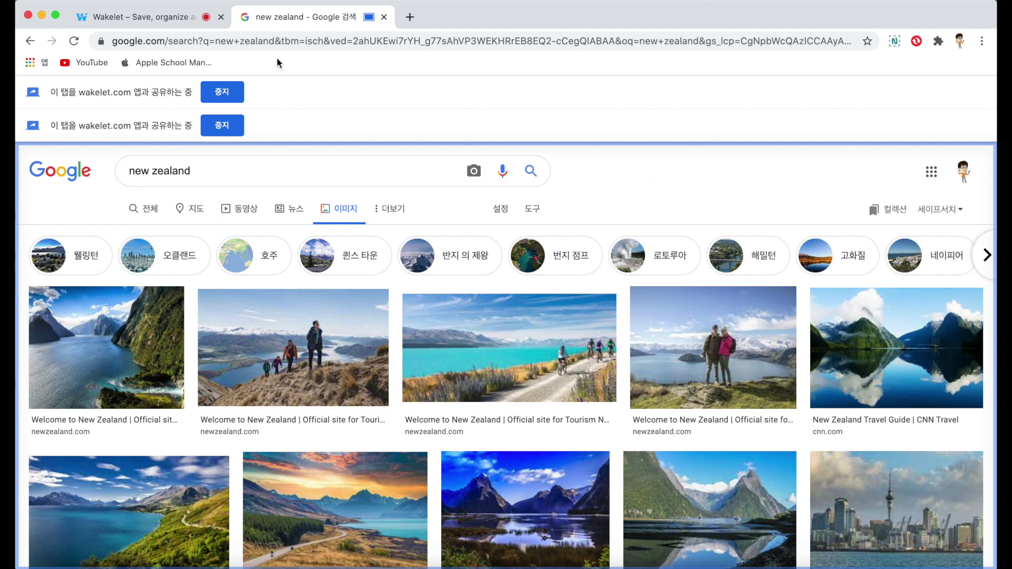
click(126, 11)
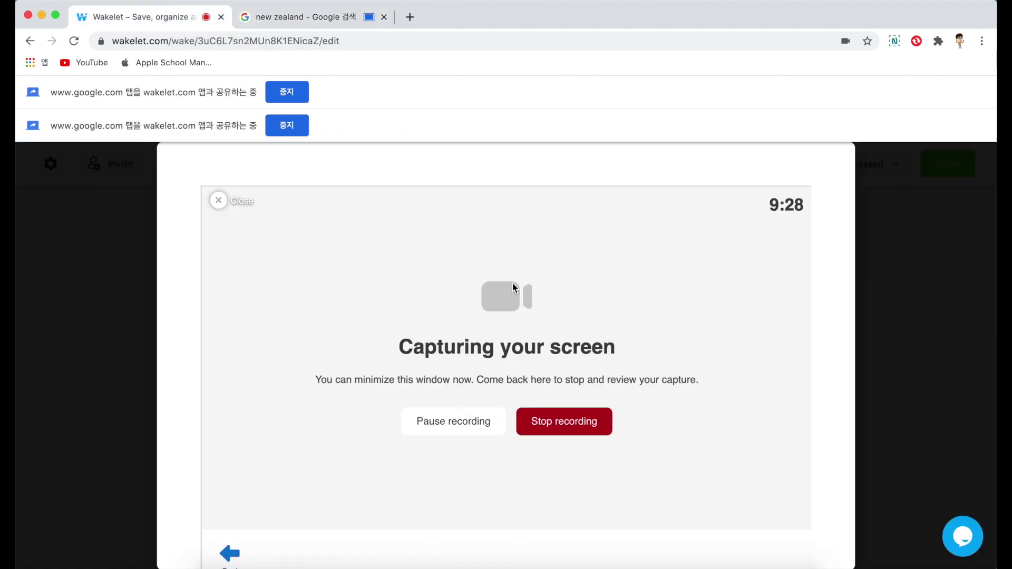
click(568, 428)
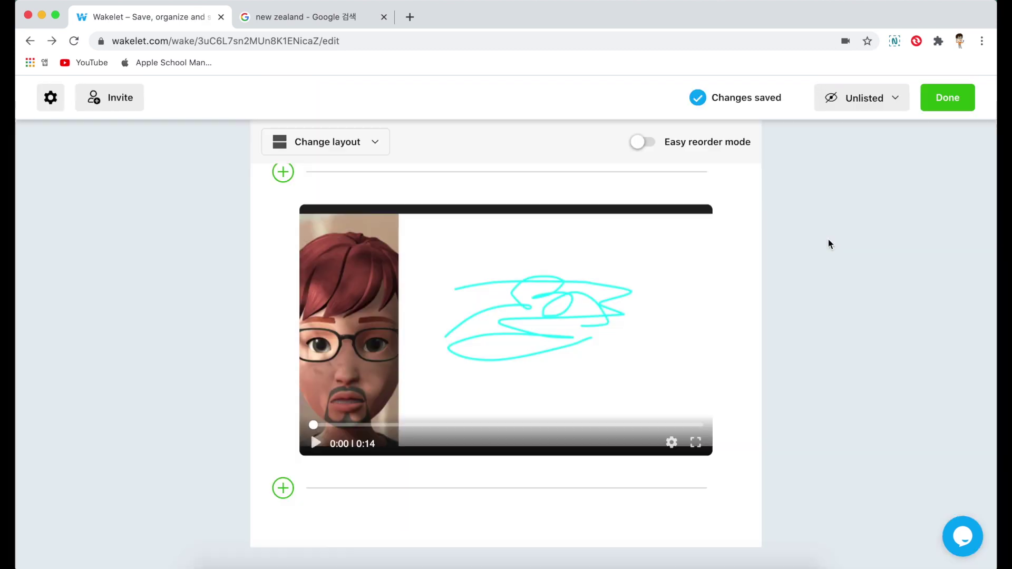
In easy reorder mode, place the Naver link below the Newzealand link and the haka video first, and finish editing.
scroll(691, 246, up, 15)
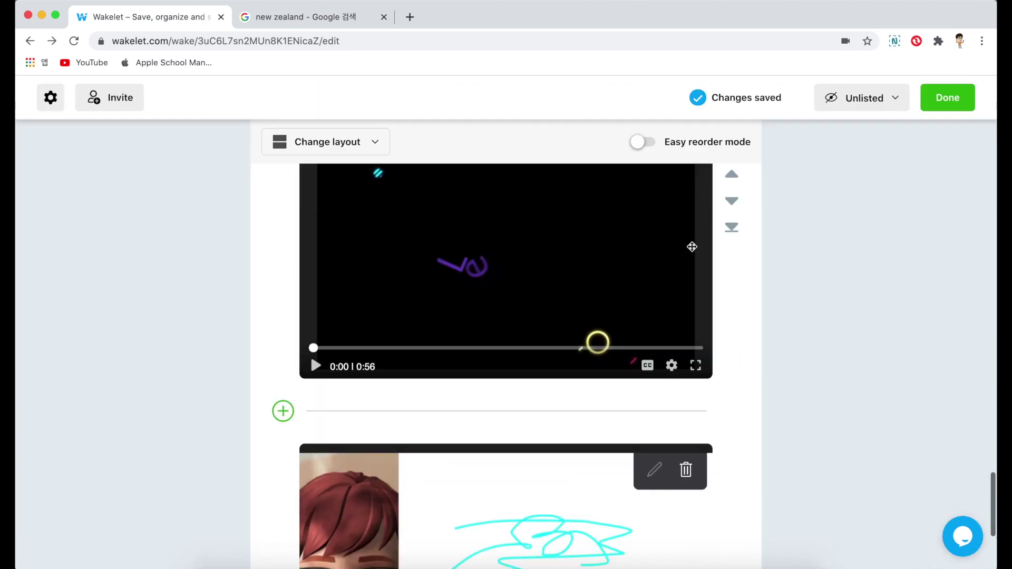
scroll(691, 247, up, 10)
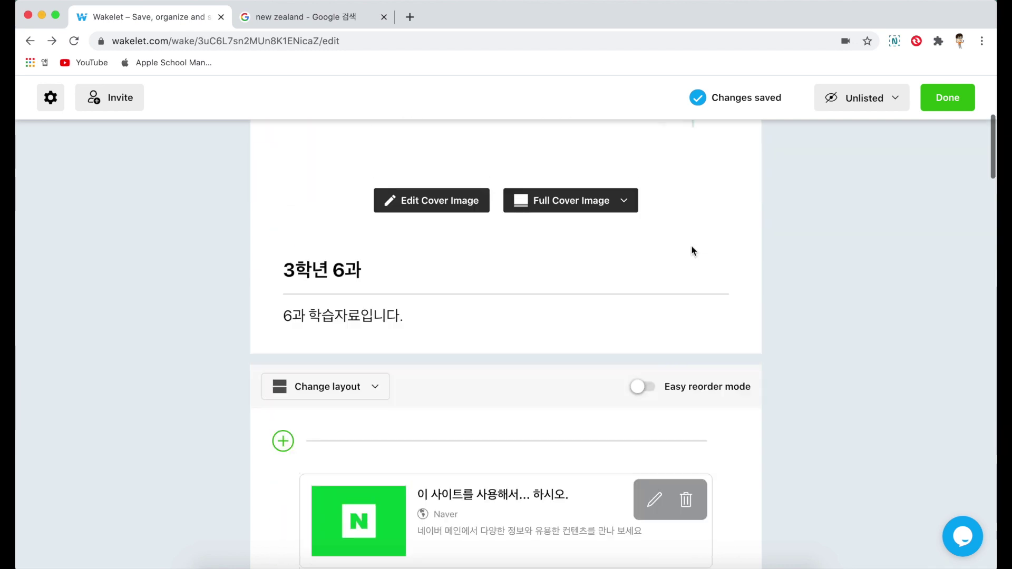
scroll(692, 245, down, 8)
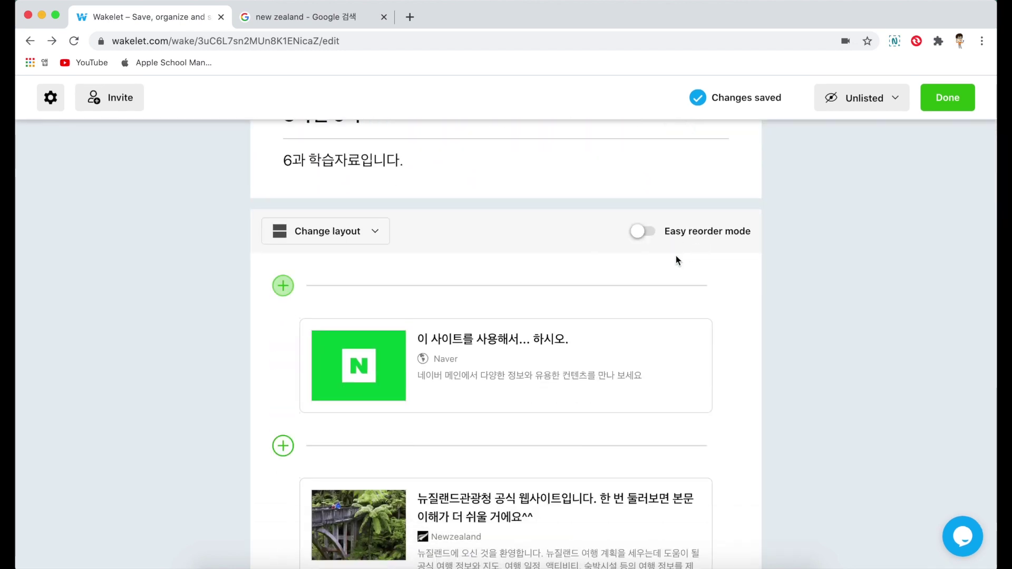
click(653, 234)
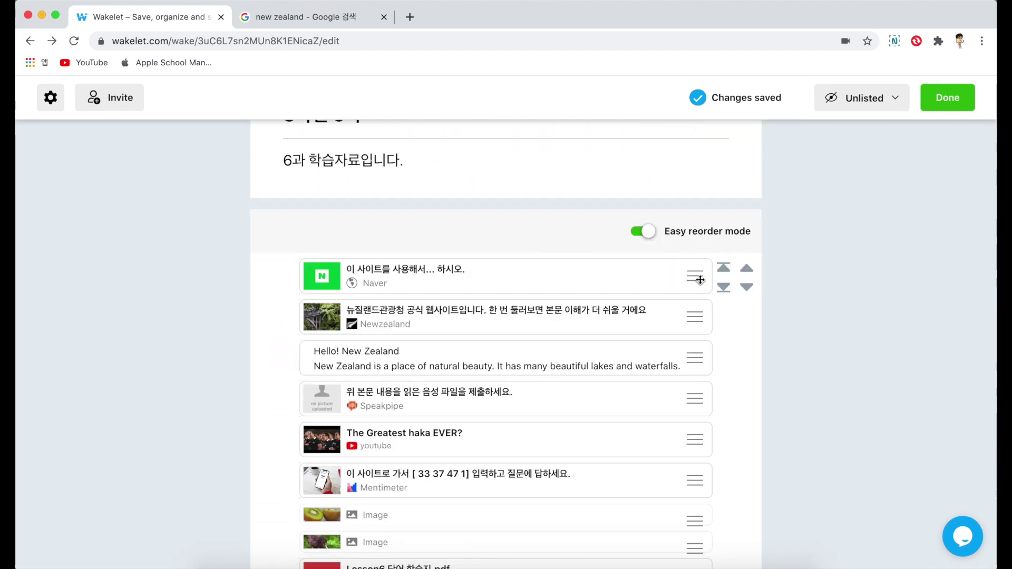
drag(698, 277, 698, 323)
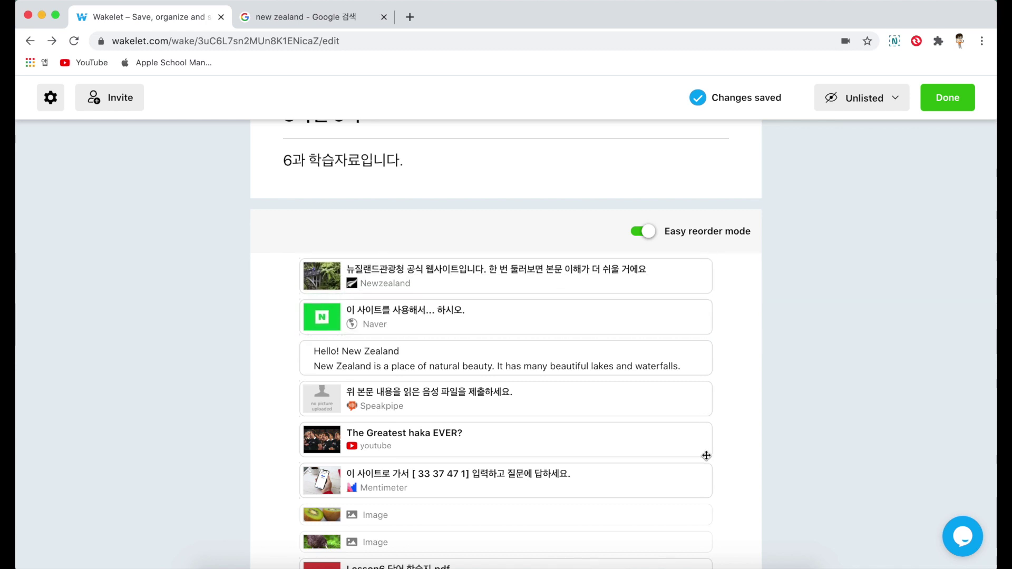
drag(696, 446, 697, 272)
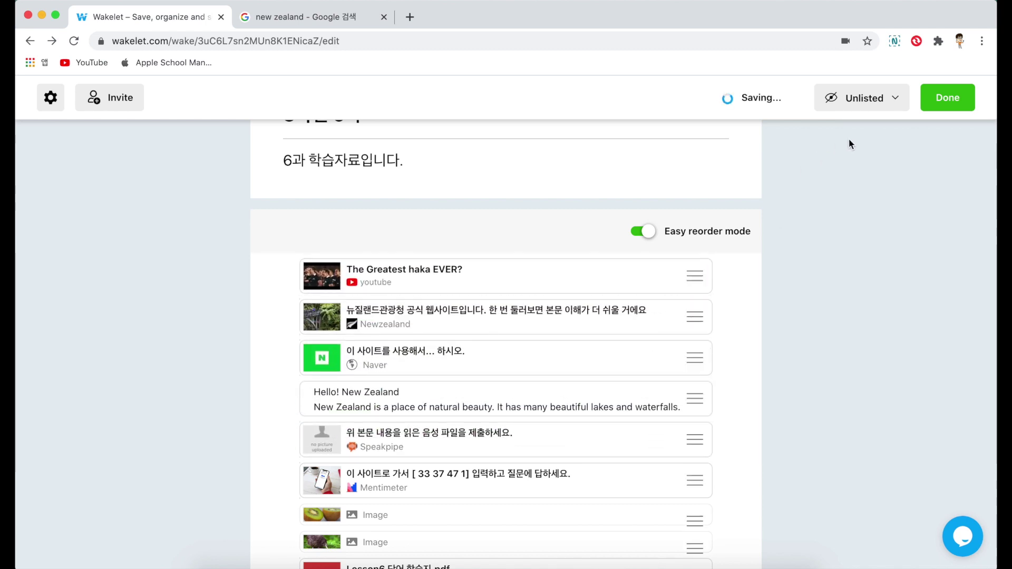
click(956, 97)
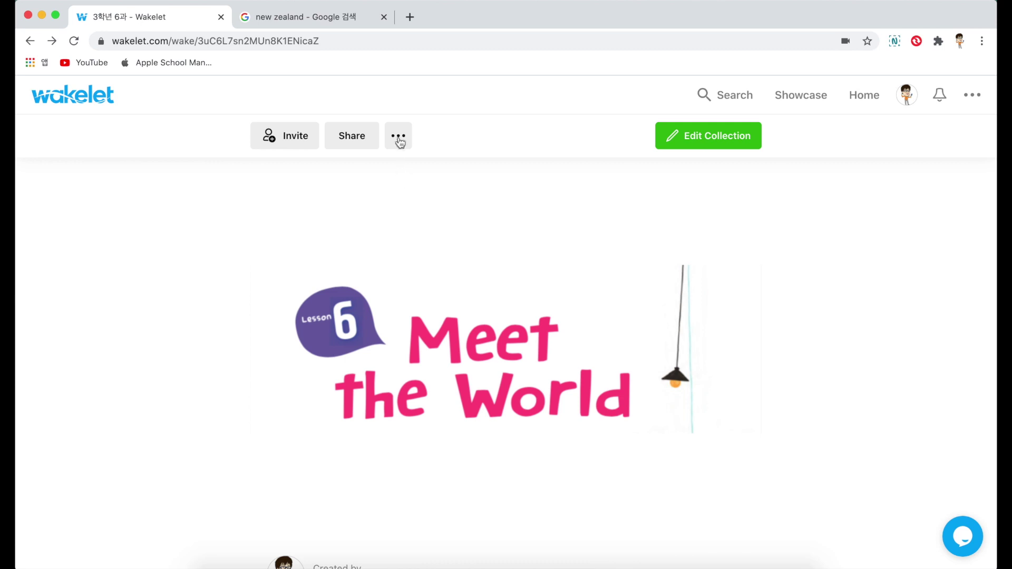
Review the collection's visibility options and save it as Unlisted.
click(399, 138)
click(443, 193)
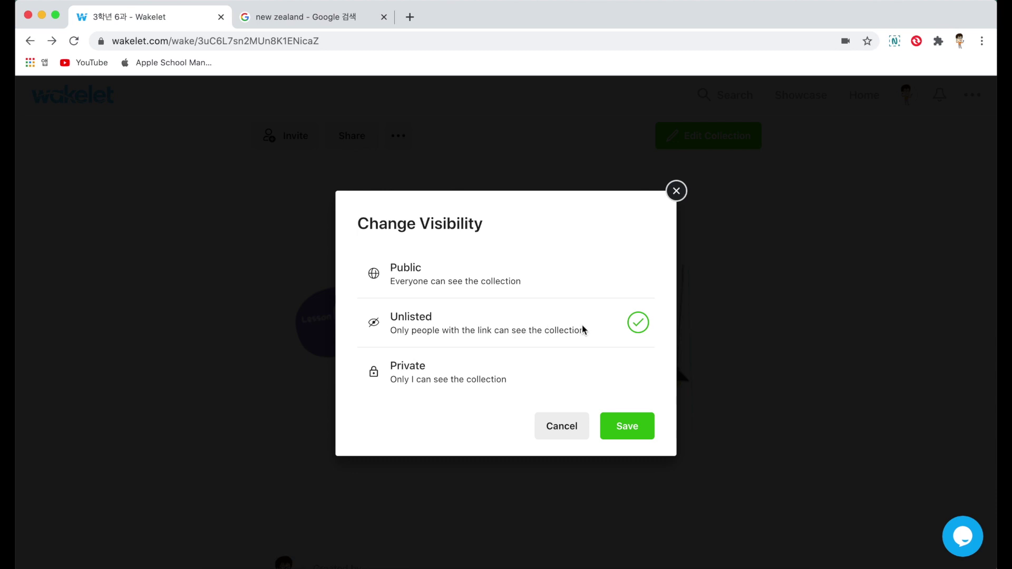
click(650, 435)
Copy the collection's share link and close the sharing dialog.
click(362, 138)
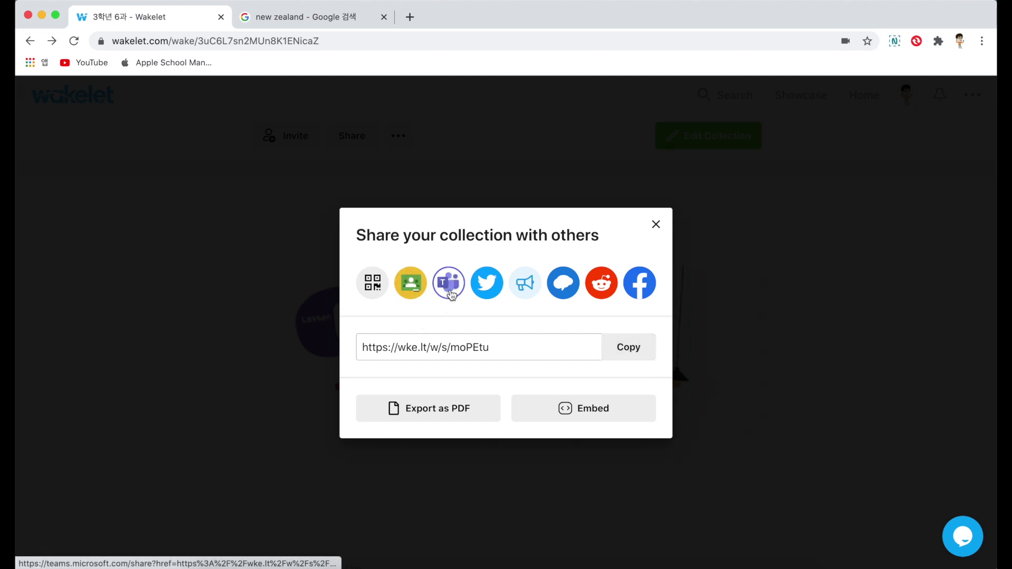
click(645, 357)
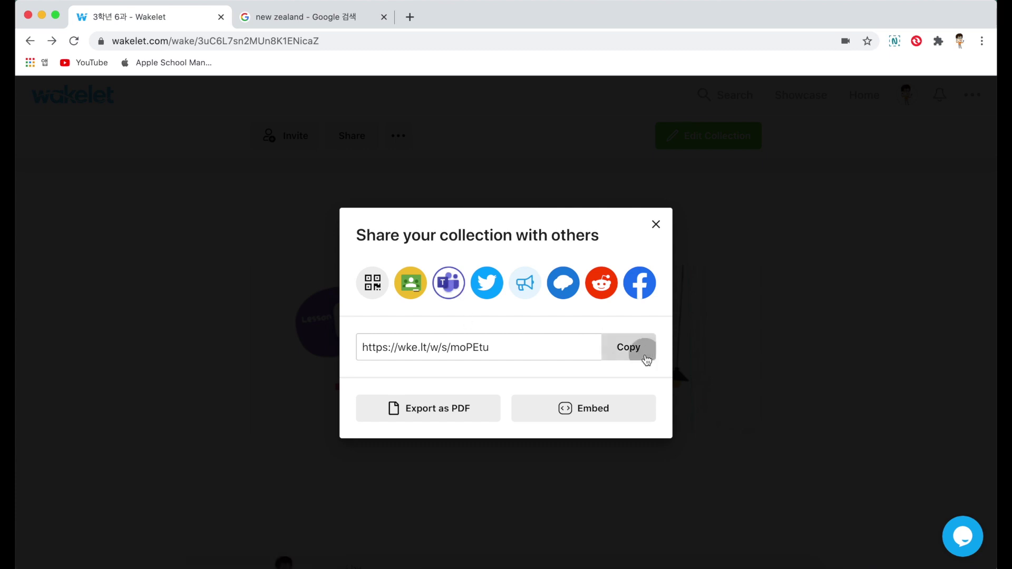
click(656, 225)
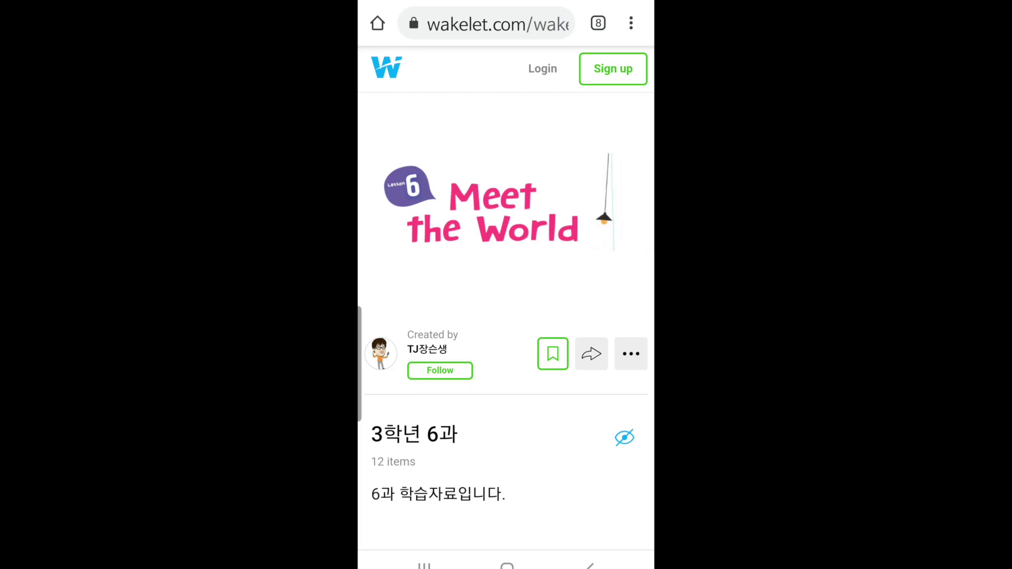
In the shared collection on the phone, play and pause the video "The Greatest haka EVER?" and return to the collection.
scroll(506, 295, down, 5)
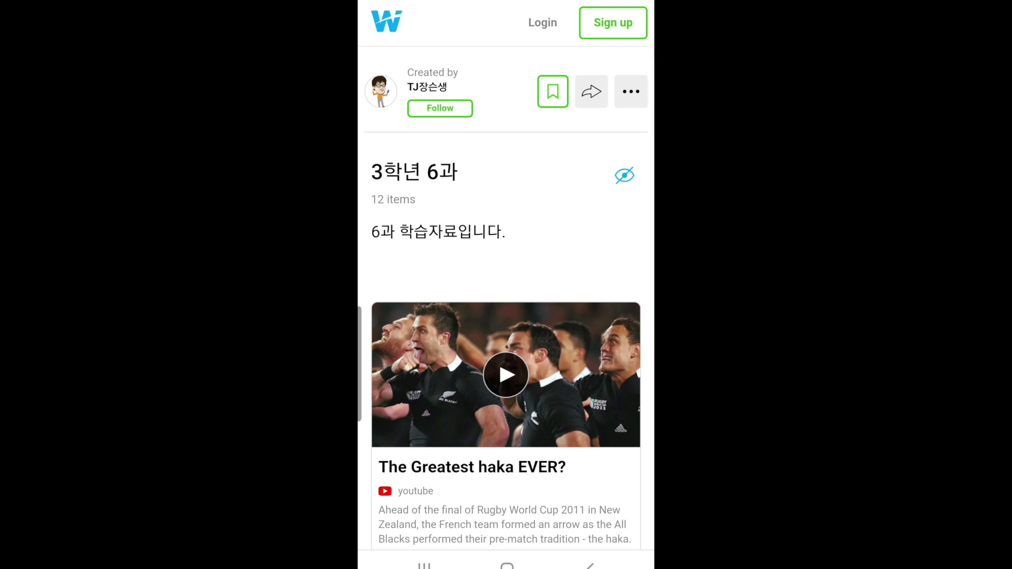
click(507, 247)
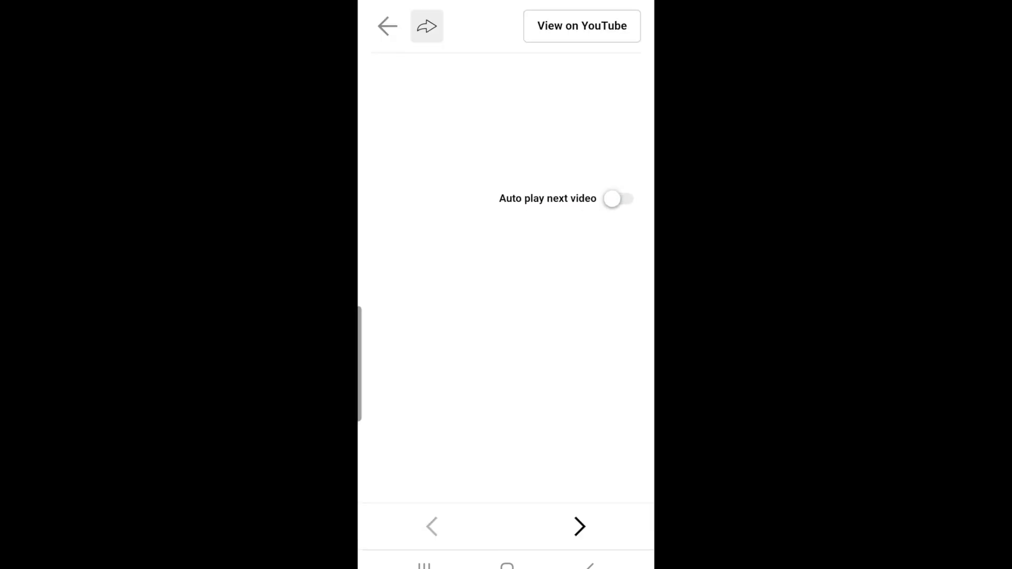
click(506, 297)
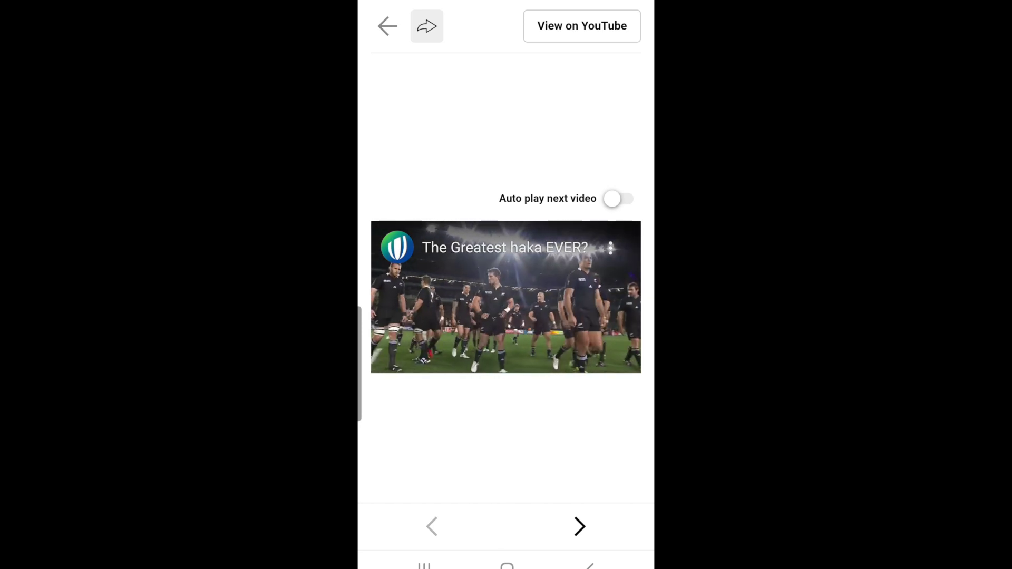
click(506, 288)
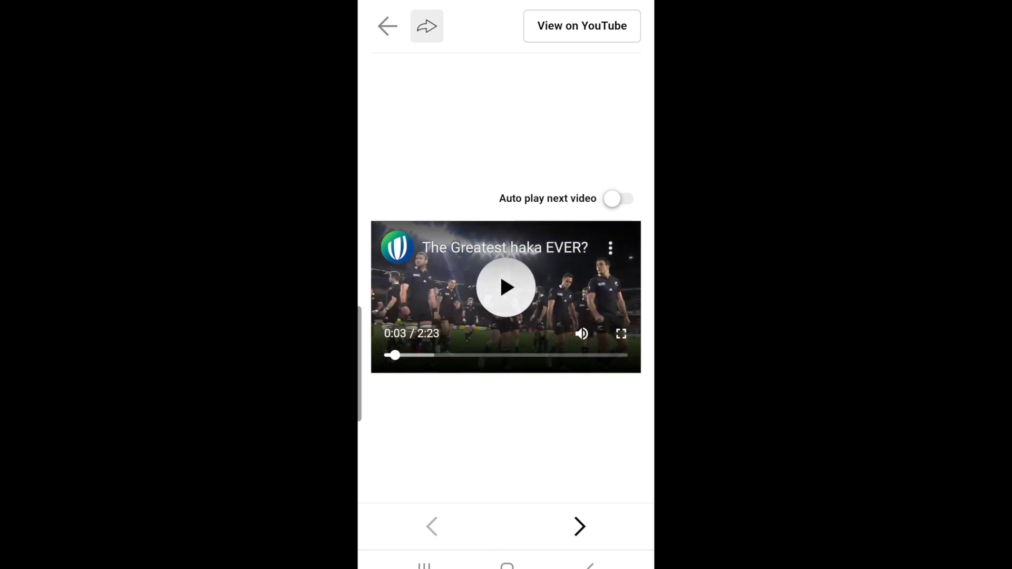
key(Escape)
Open the Newzealand tourism website from the shared collection and return to the collection.
scroll(506, 298, down, 4)
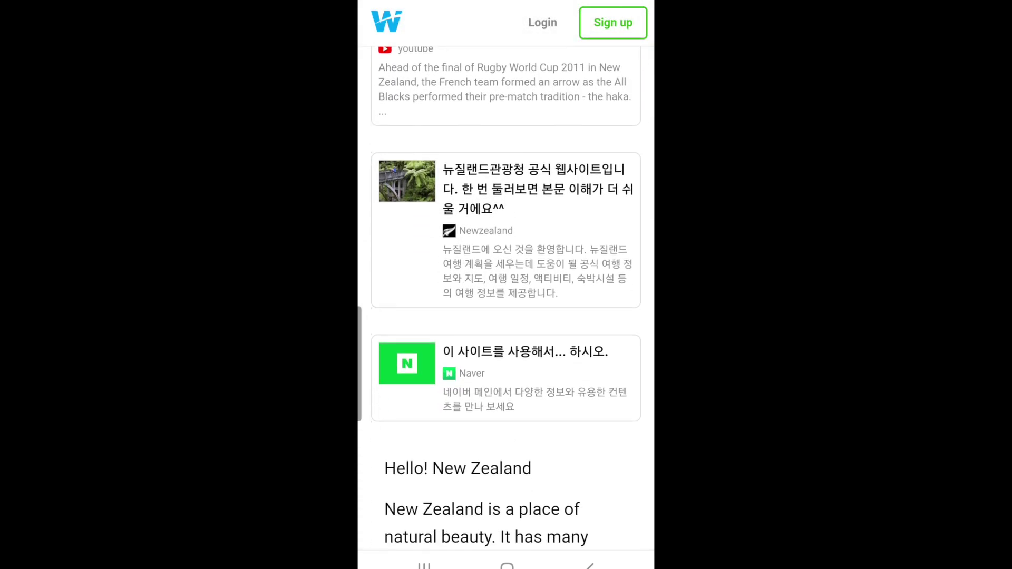
click(533, 188)
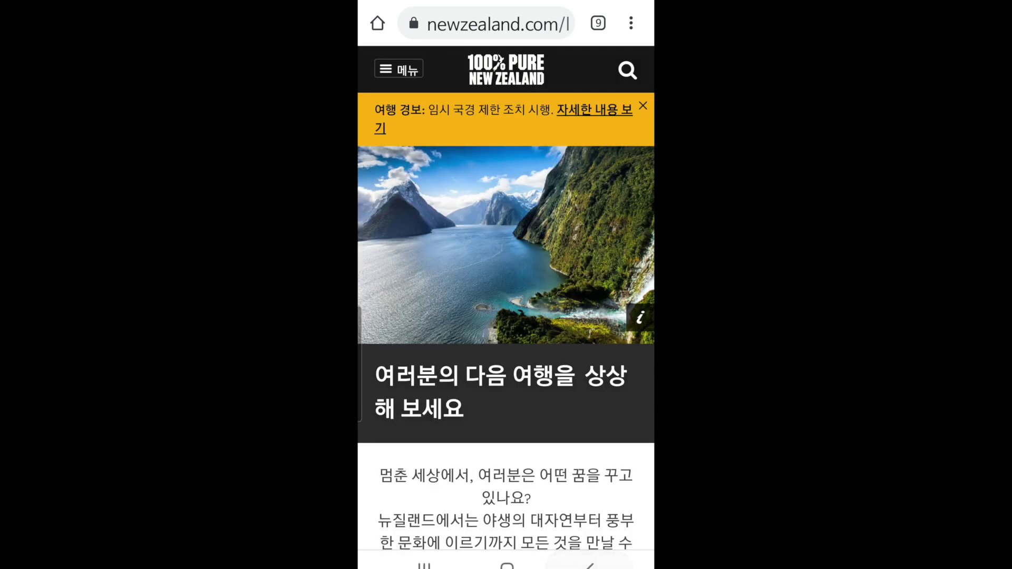
key(Escape)
Read the "Hello! New Zealand" passage, open the Speakpipe voice submission page and return to the collection.
scroll(506, 316, down, 5)
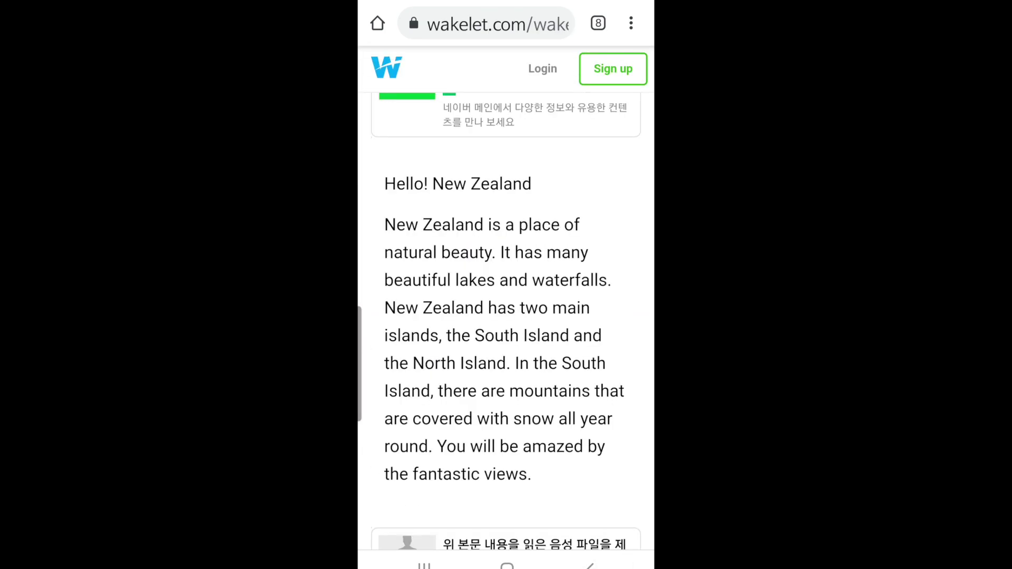
scroll(506, 316, down, 7)
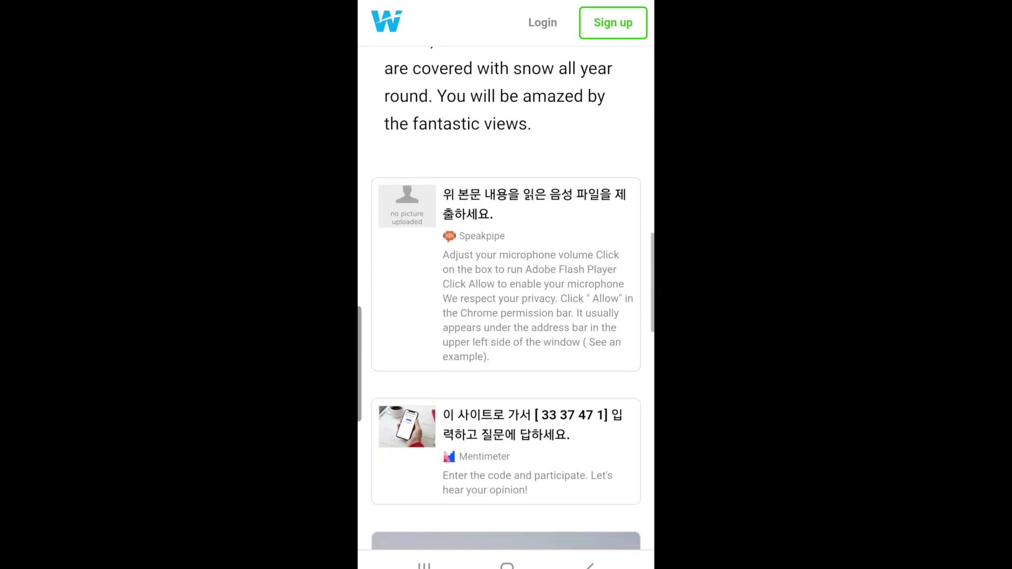
click(534, 205)
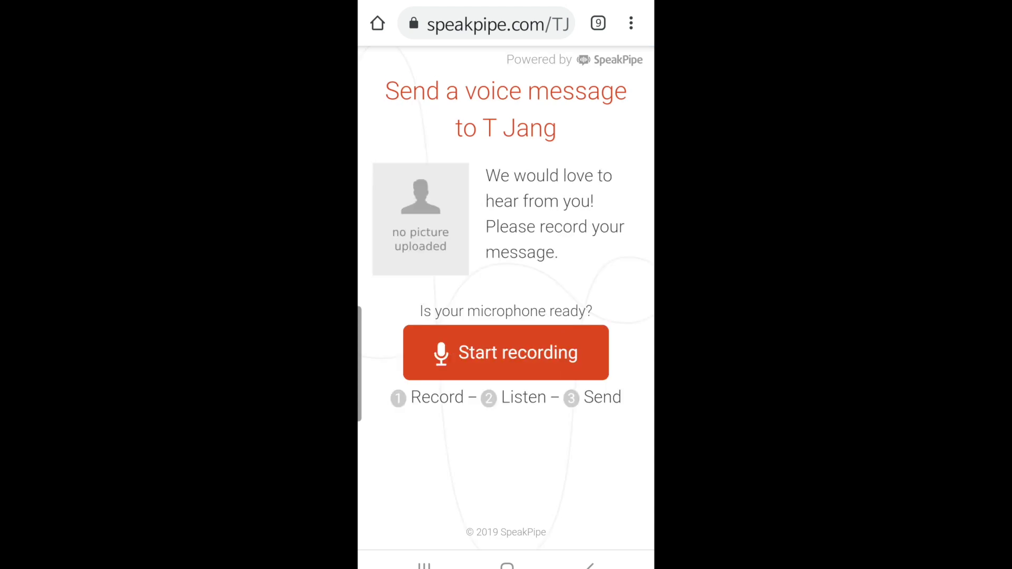
key(alt+Left)
Open the Mentimeter code entry page from the shared collection and return to the collection.
scroll(506, 317, down, 3)
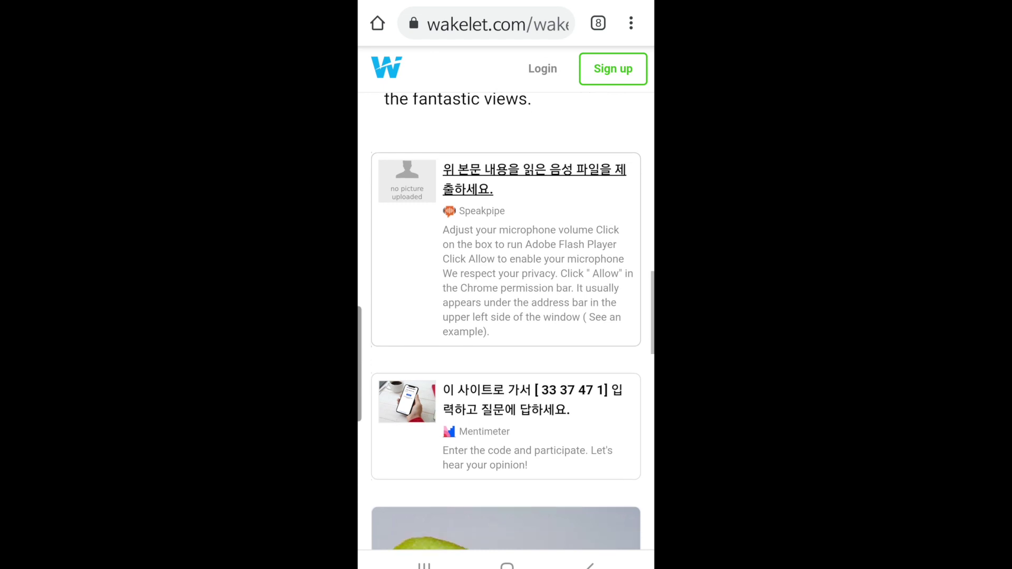
scroll(506, 321, down, 2)
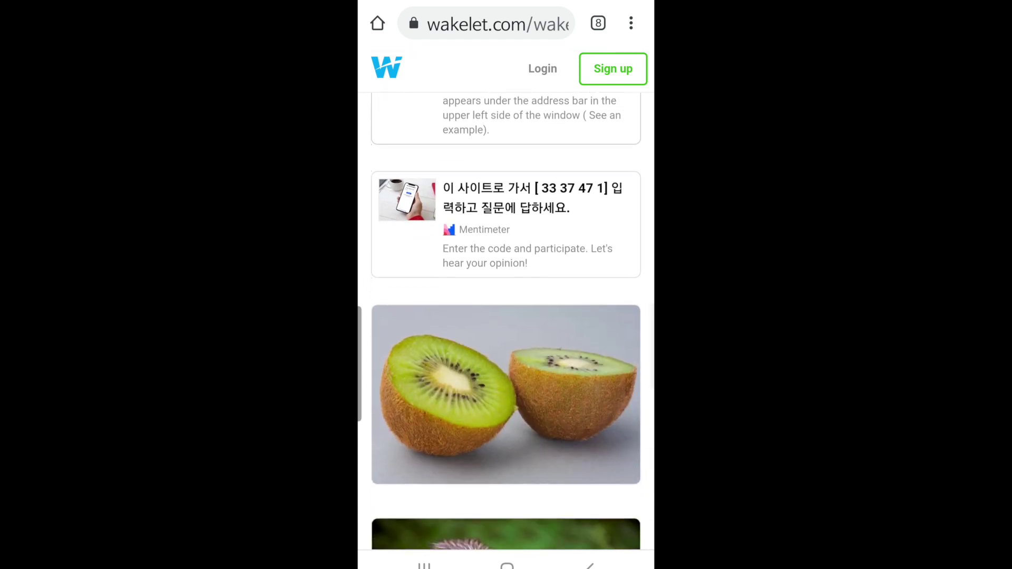
scroll(506, 275, down, 3)
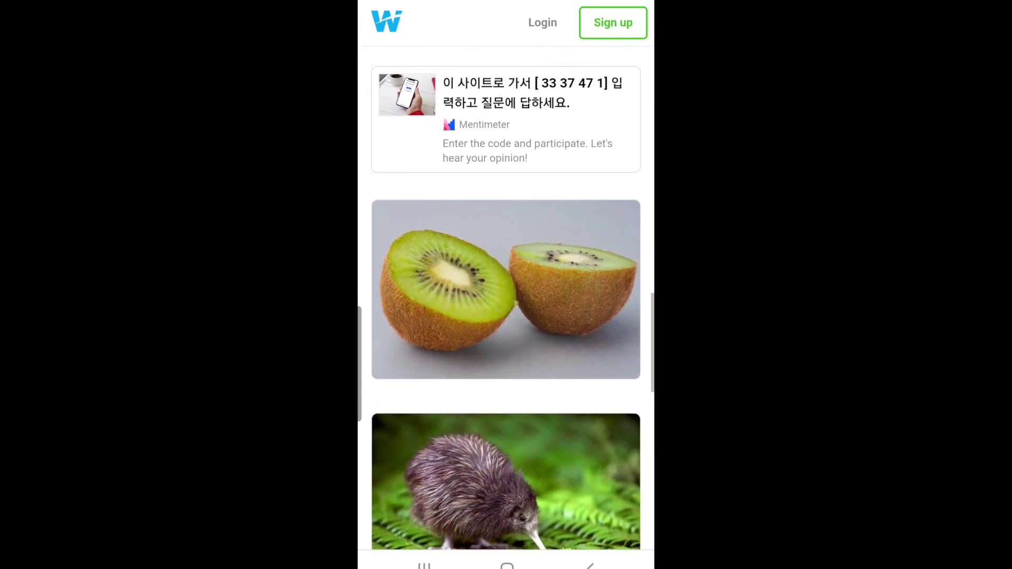
scroll(506, 296, down, 1)
click(532, 88)
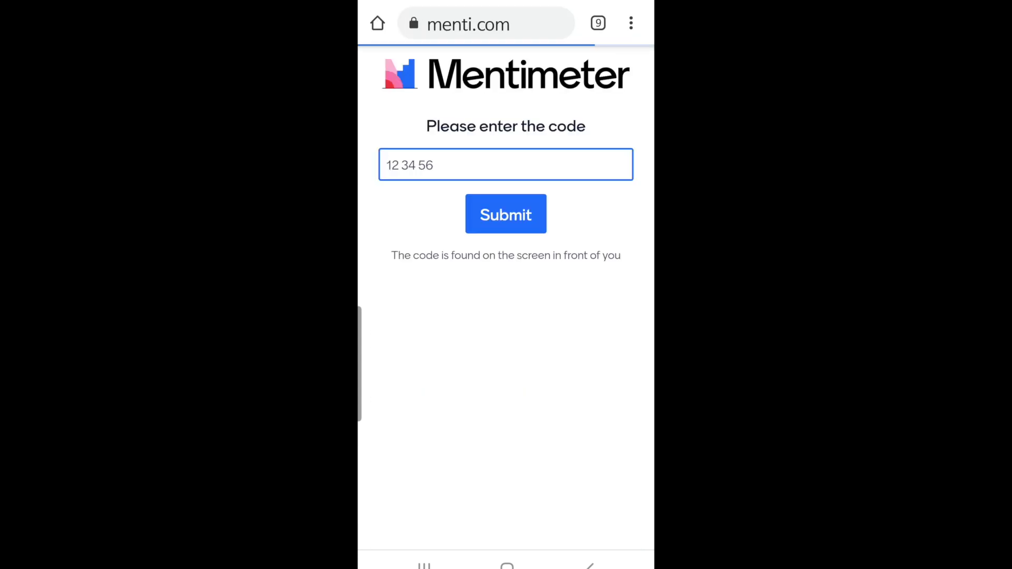
drag(358, 186, 377, 185)
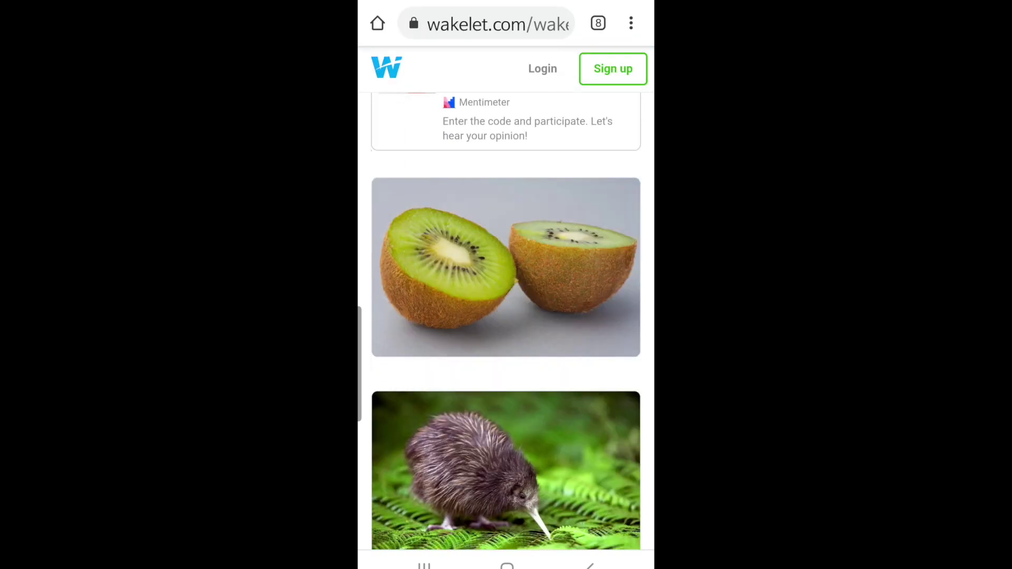
Open "Lesson6 단어 학습지.pdf" from the shared collection and download the file again.
scroll(506, 295, down, 5)
scroll(566, 507, down, 3)
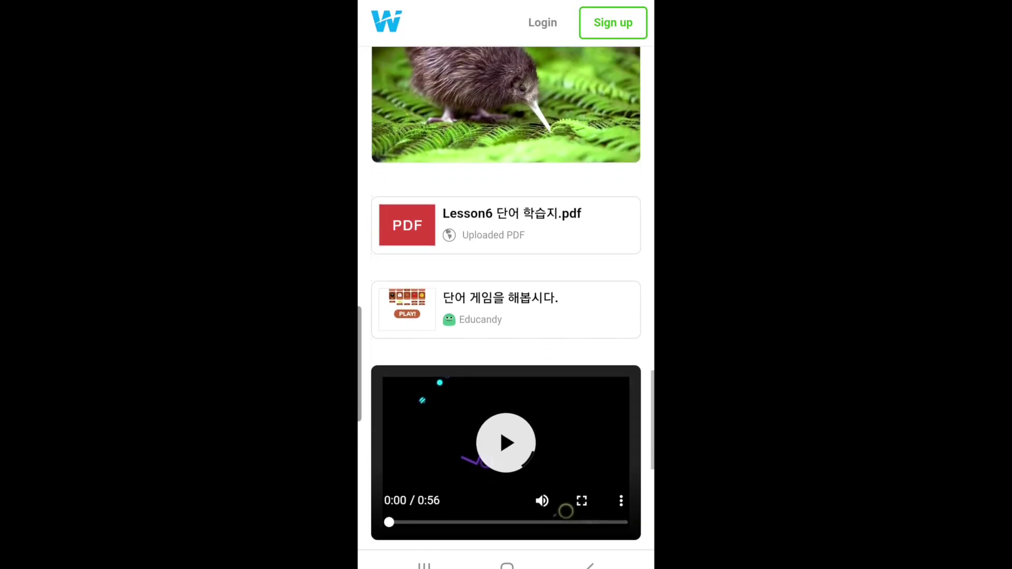
click(506, 221)
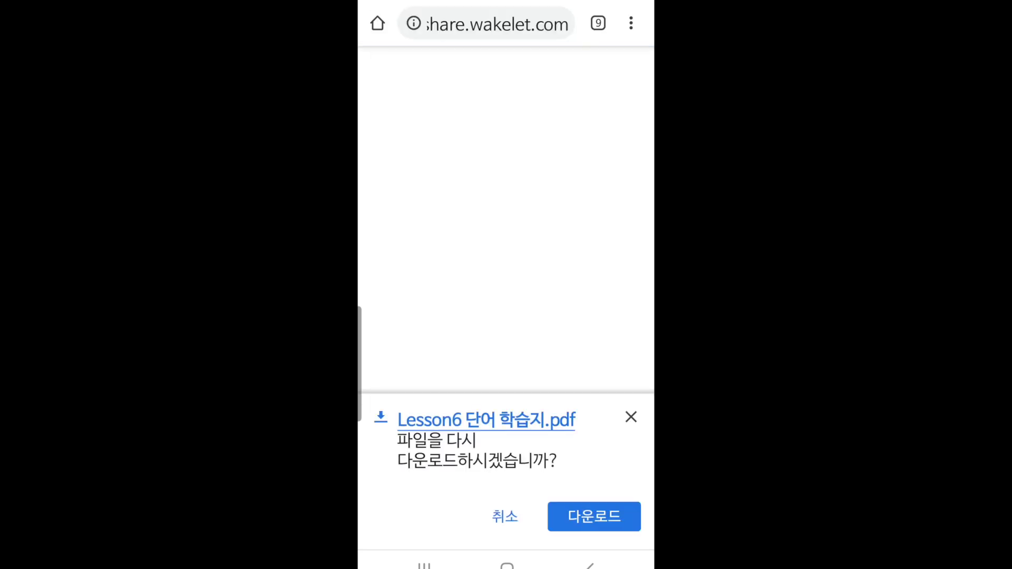
click(594, 517)
Open the Educandy word game "단어 게임을 해봅시다.", answer "무릎" with "knee", and return to the collection.
scroll(565, 506, down, 2)
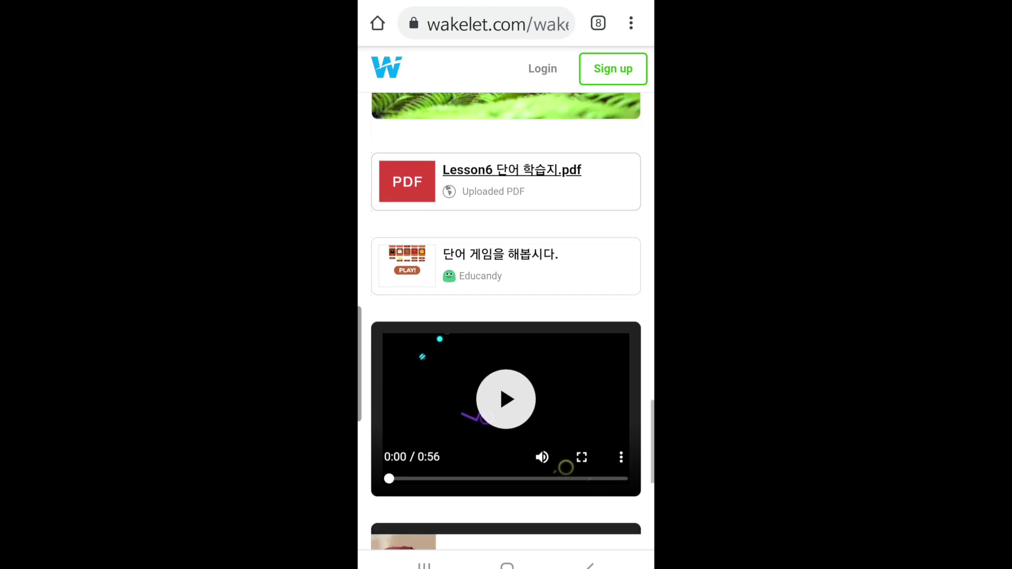
click(501, 222)
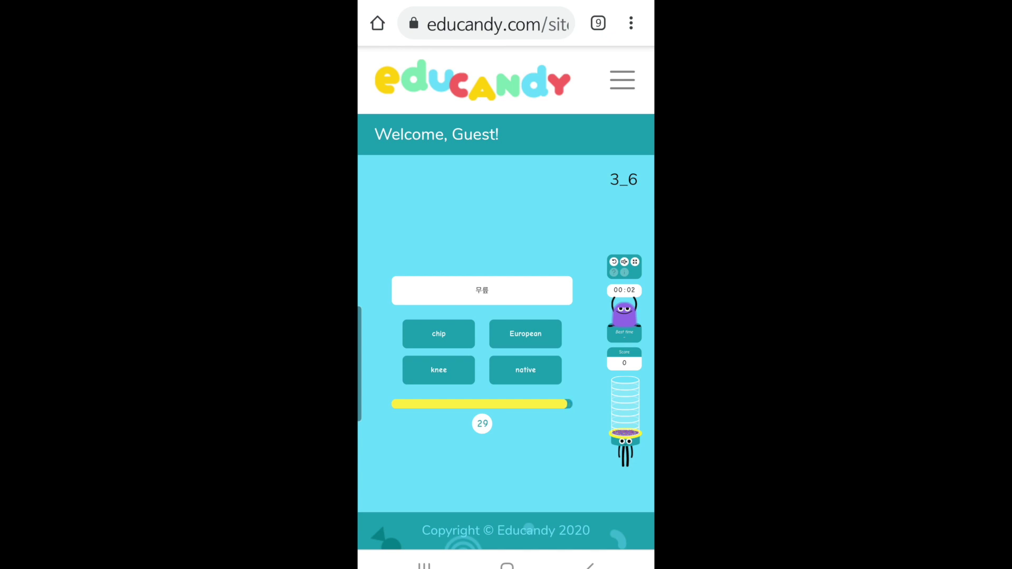
click(439, 370)
drag(359, 207, 385, 207)
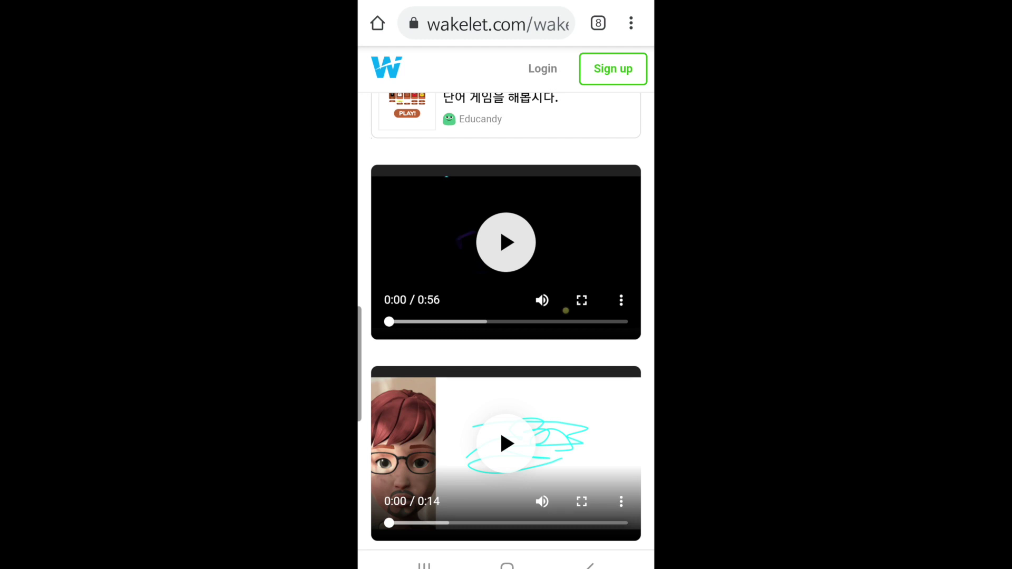
Play the 56-second Lesson 6 video below the Educandy item in the shared collection.
click(565, 311)
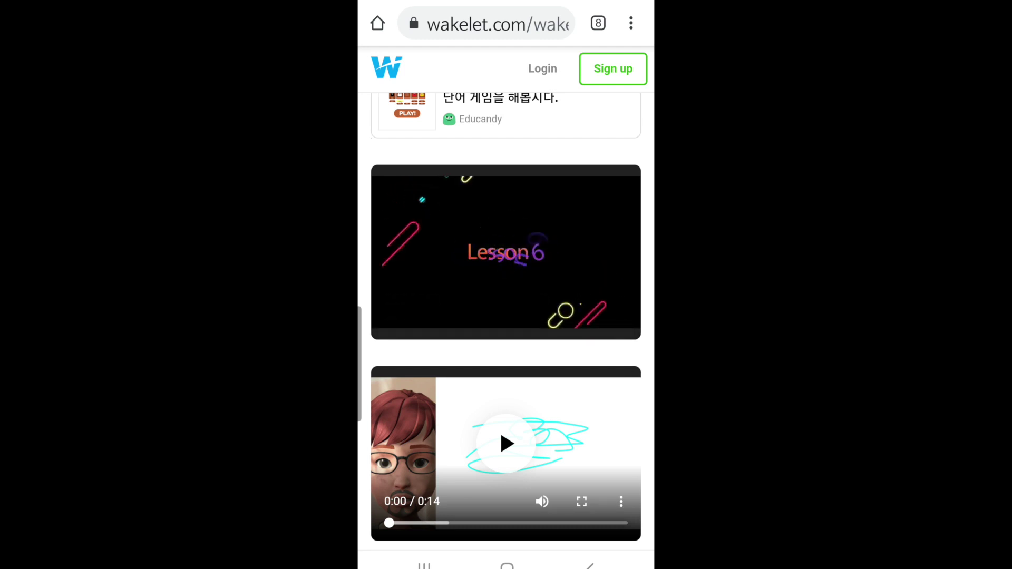